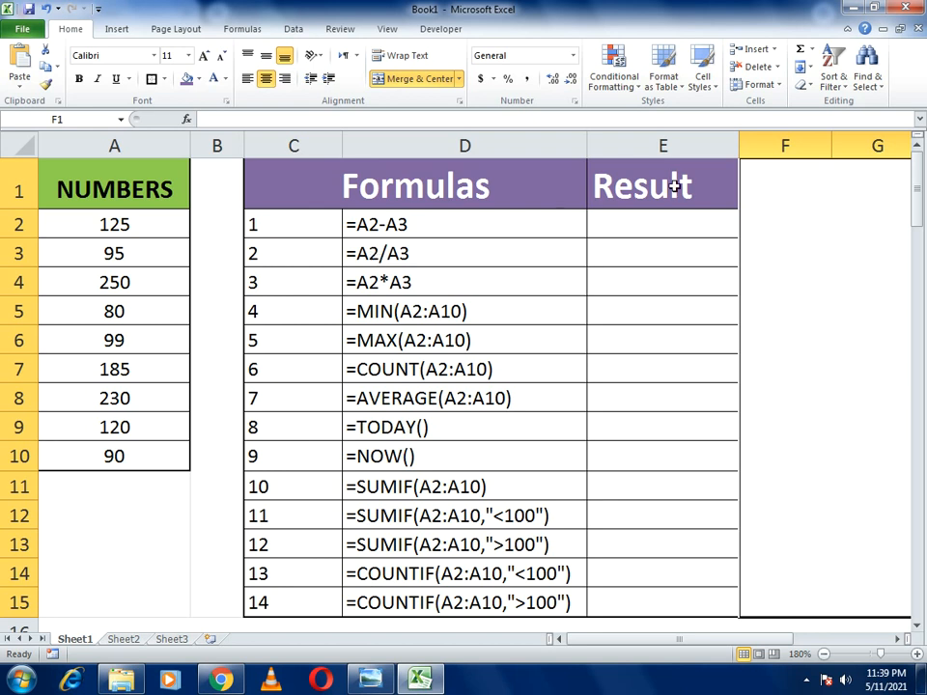
- Enter =A2-A3 in E2 so it returns 30
{"action": "left_click", "coordinate": [685, 231]}
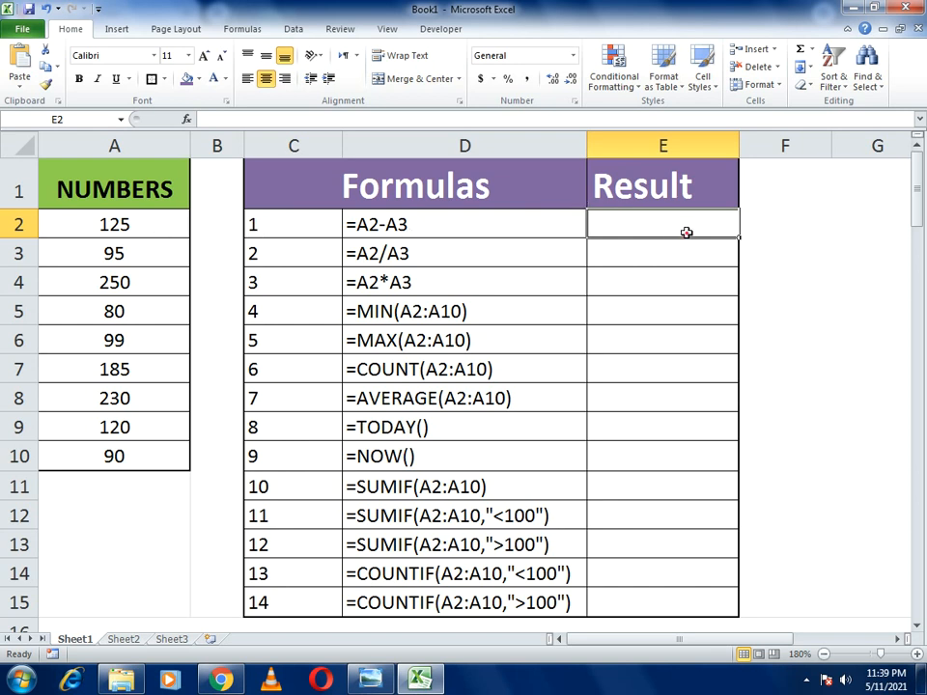
{"action": "type", "text": "="}
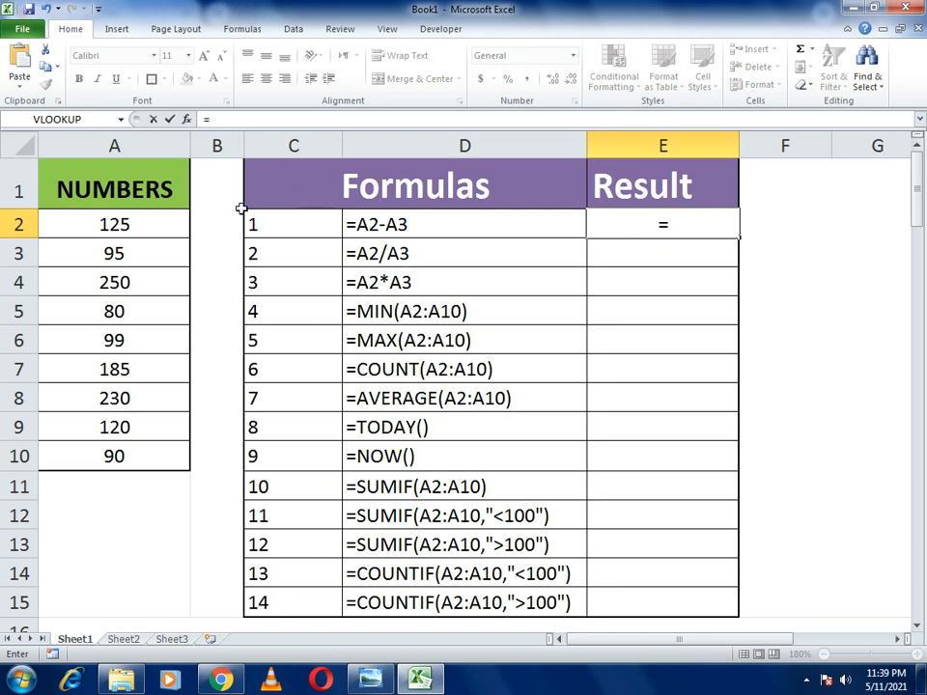
{"action": "left_click", "coordinate": [148, 224]}
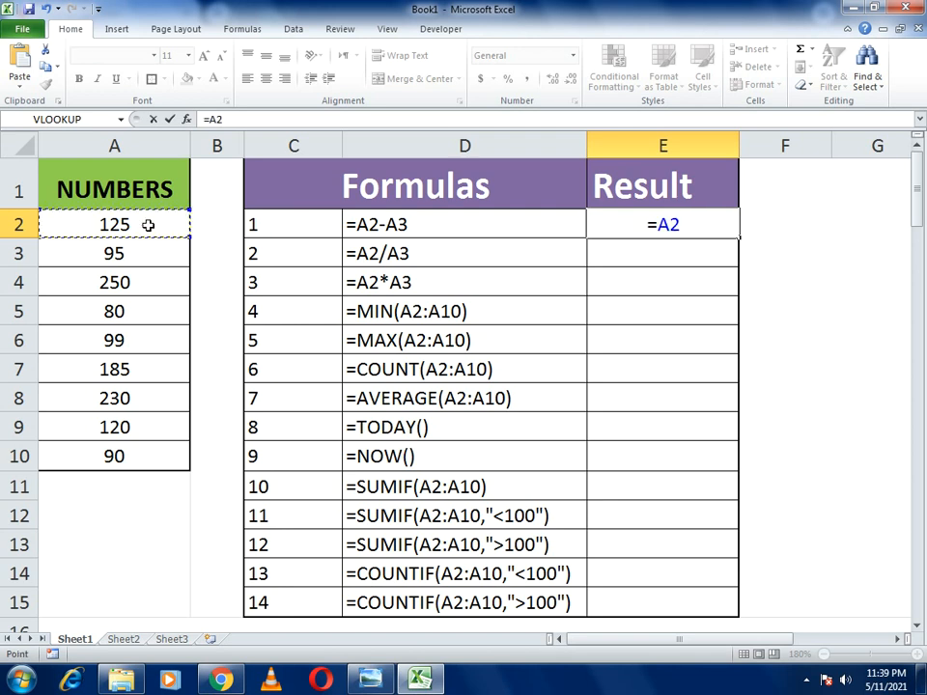
{"action": "type", "text": "-"}
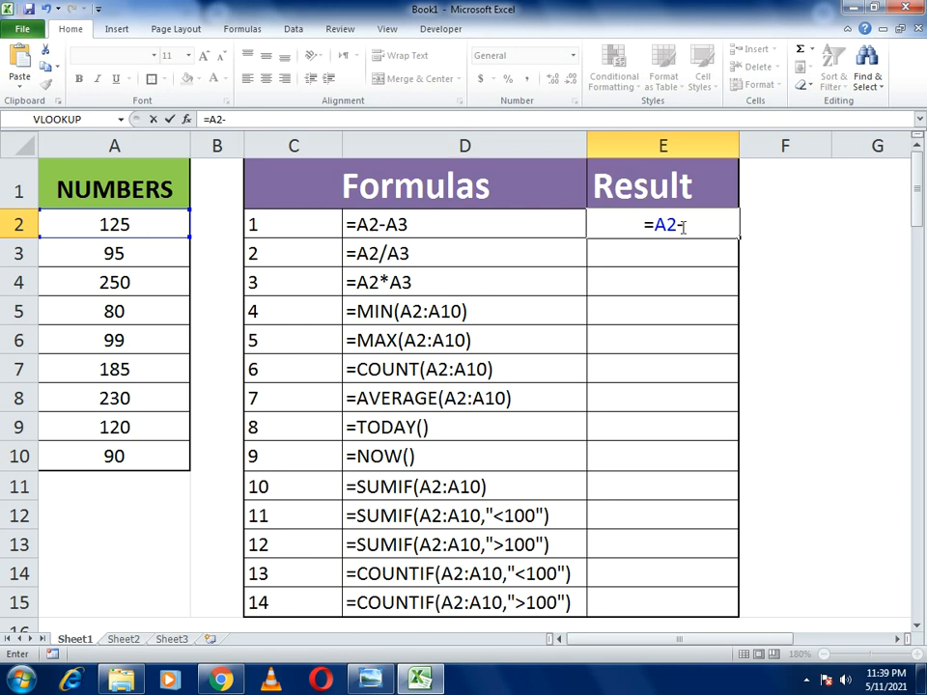
{"action": "left_click", "coordinate": [178, 249]}
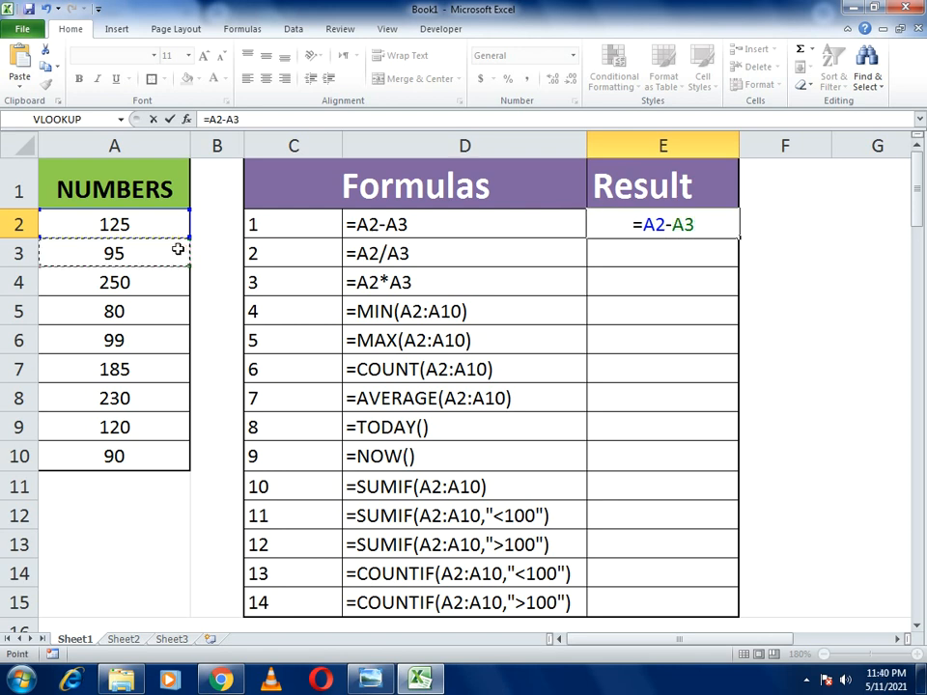
{"action": "key", "text": "Return"}
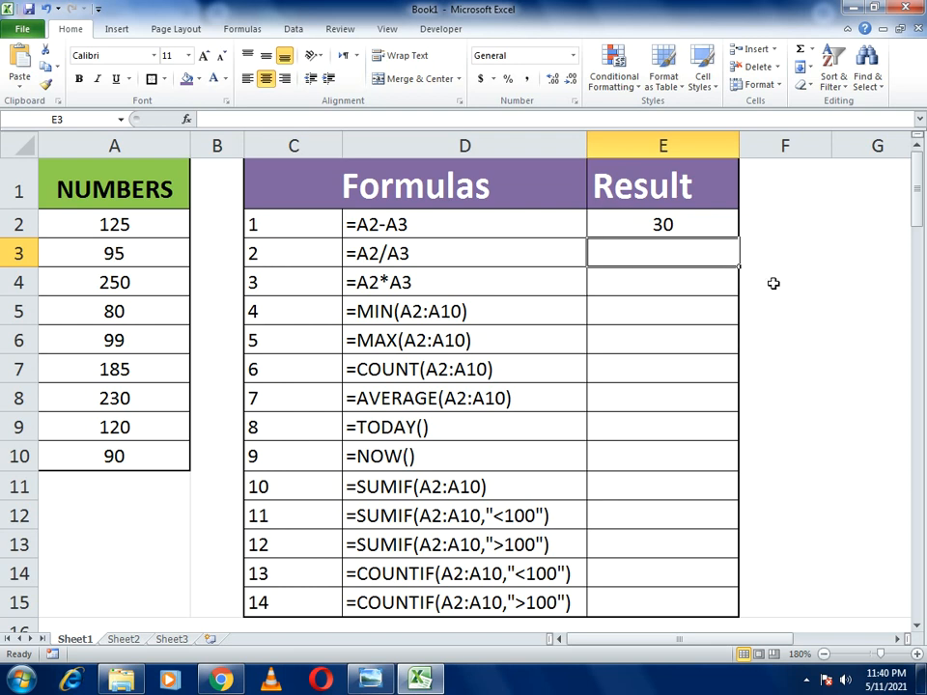
{"action": "left_click", "coordinate": [690, 233]}
- Enter =A2/A3 in E3 so it returns 1.315789474
{"action": "left_click", "coordinate": [651, 250]}
{"action": "type", "text": "="}
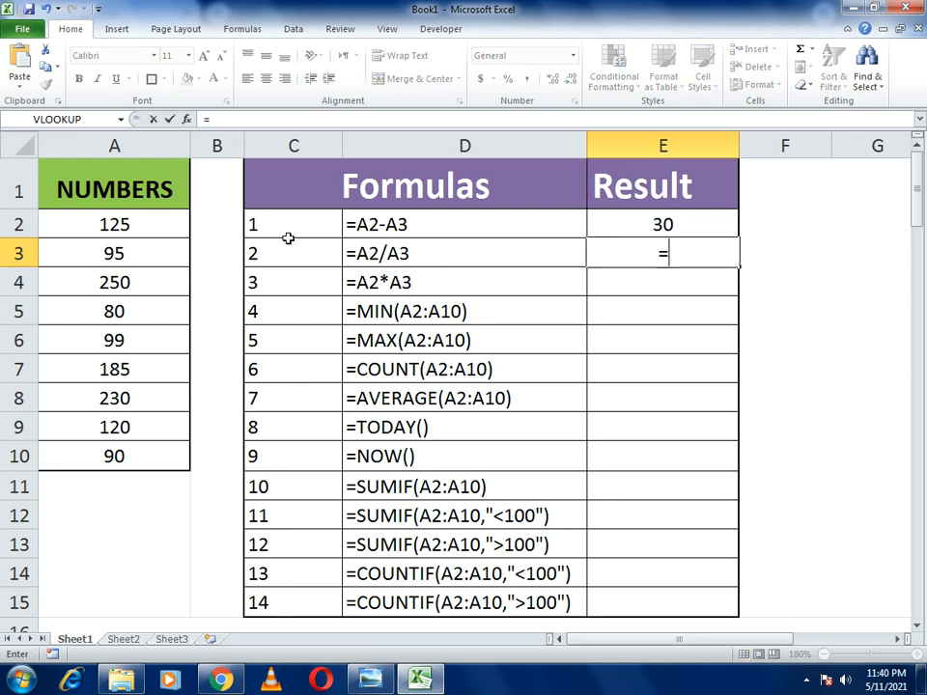
{"action": "left_click", "coordinate": [153, 233]}
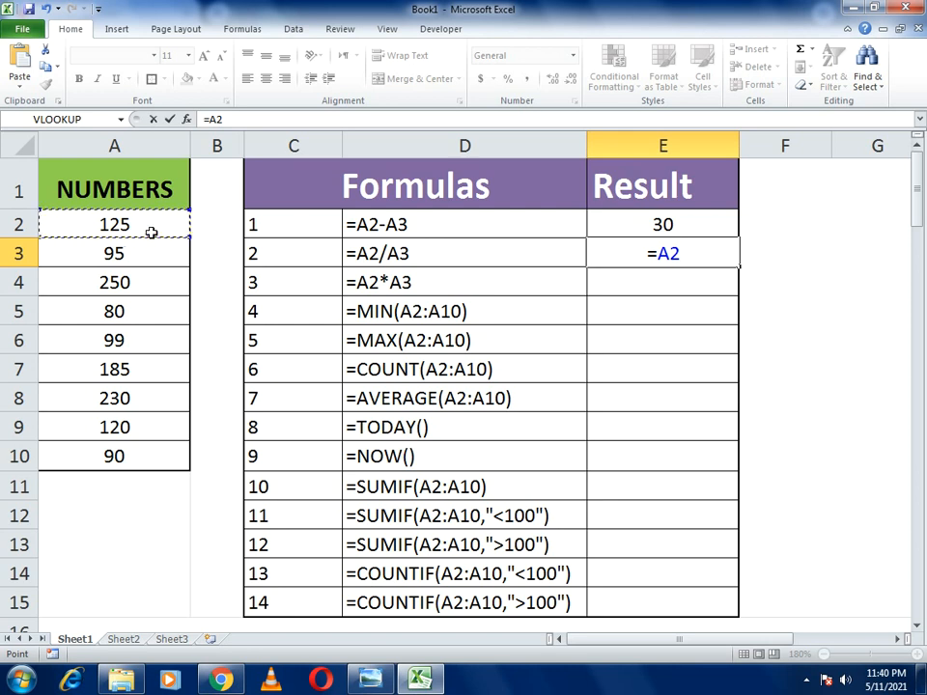
{"action": "type", "text": "/"}
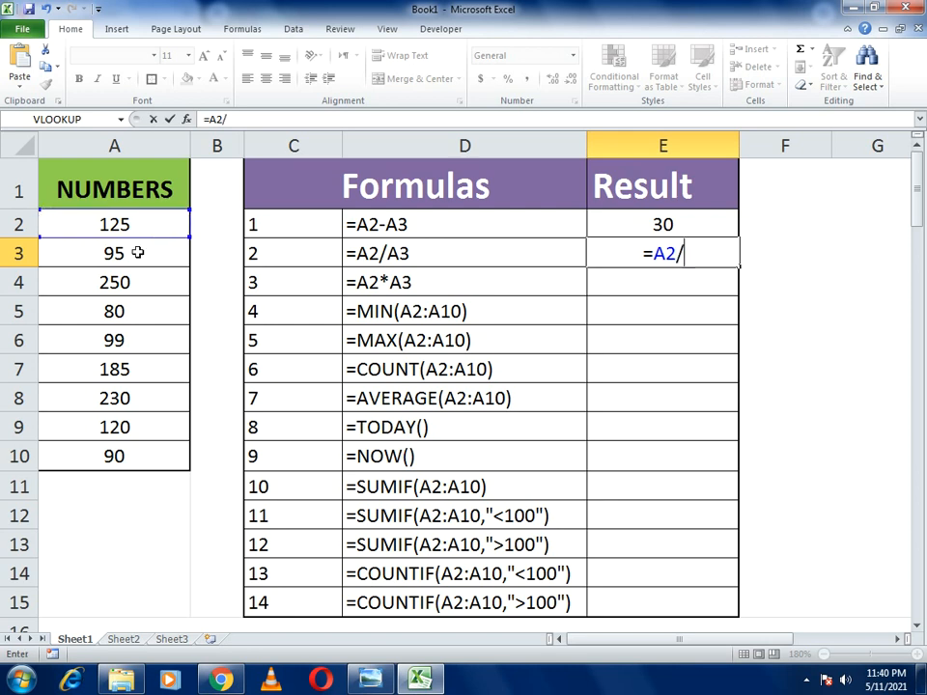
{"action": "left_click", "coordinate": [138, 252]}
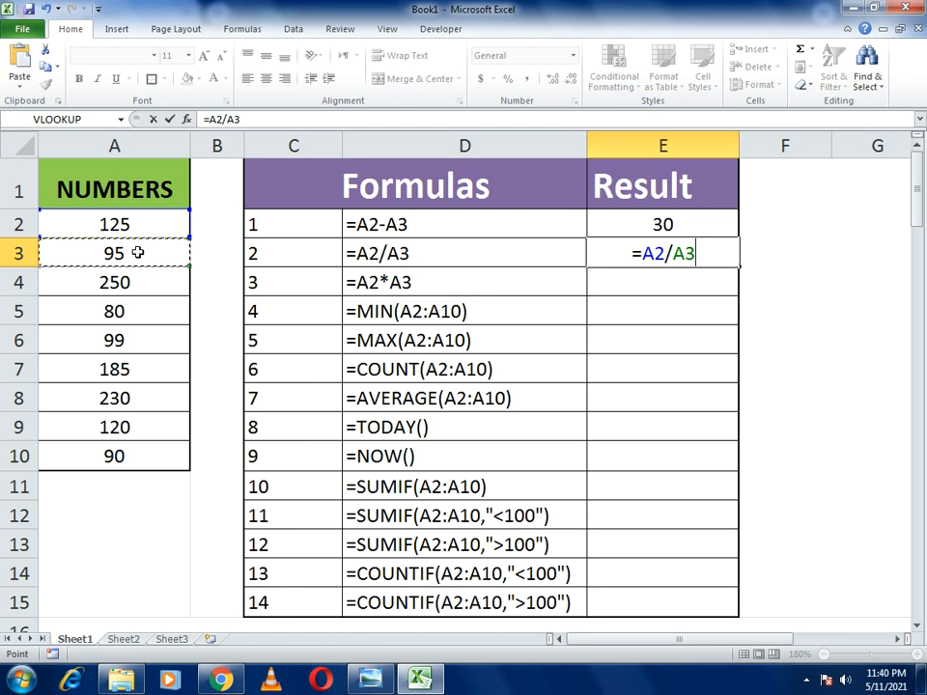
{"action": "key", "text": "Return"}
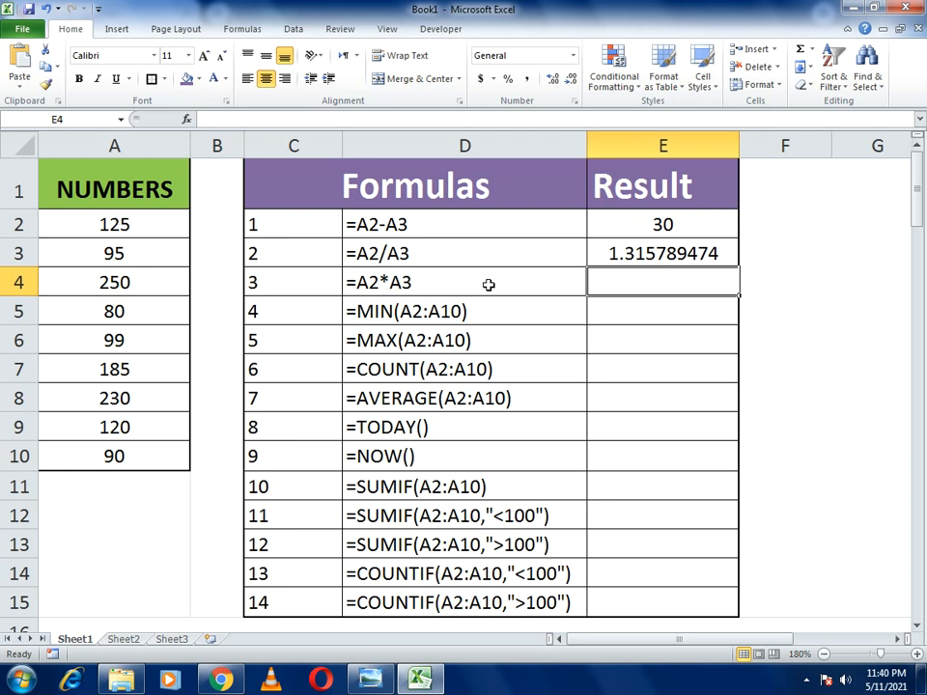
- Enter =A2*A3 in E4 so it returns 11875
{"action": "type", "text": "="}
{"action": "left_click", "coordinate": [170, 227]}
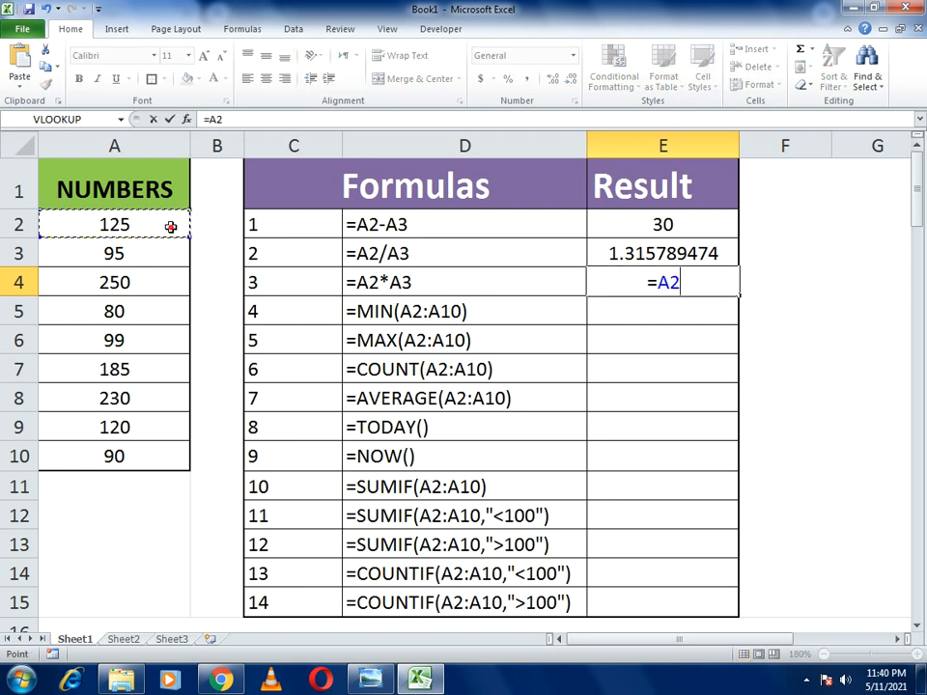
{"action": "type", "text": "*"}
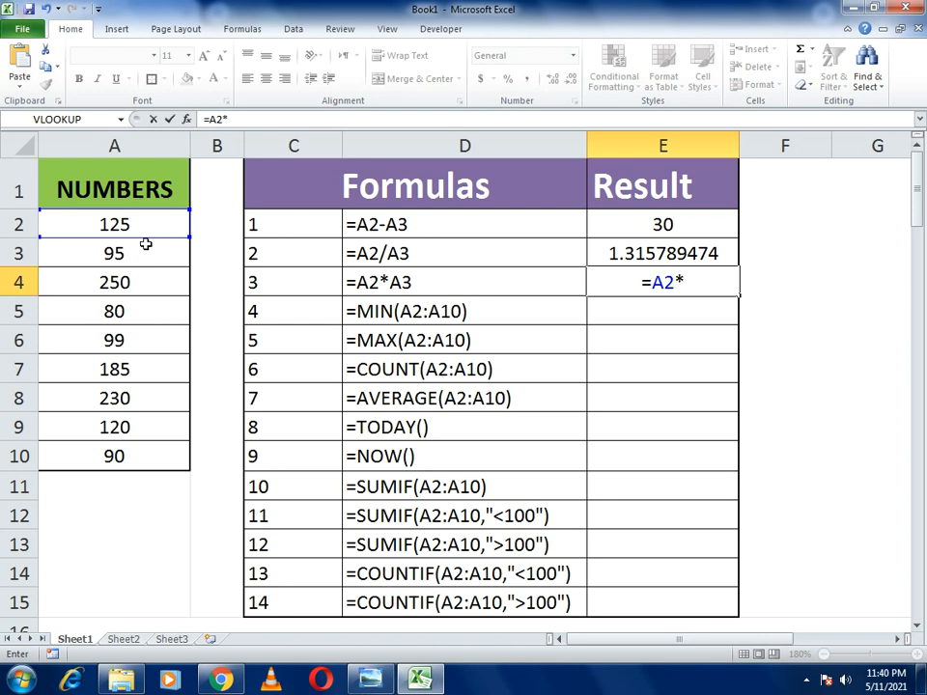
{"action": "left_click", "coordinate": [144, 252]}
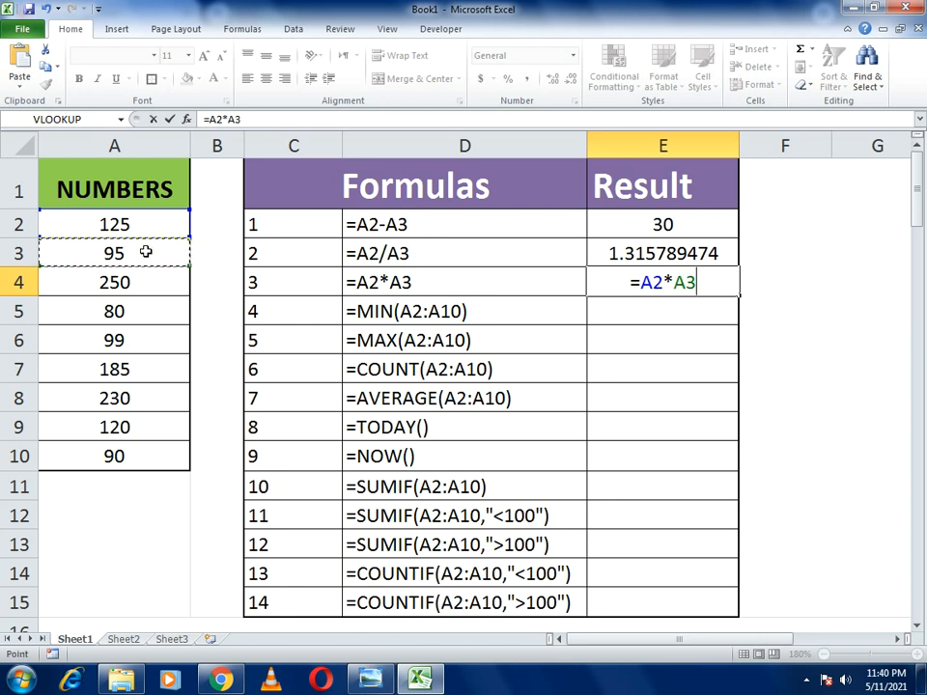
{"action": "key", "text": "Return"}
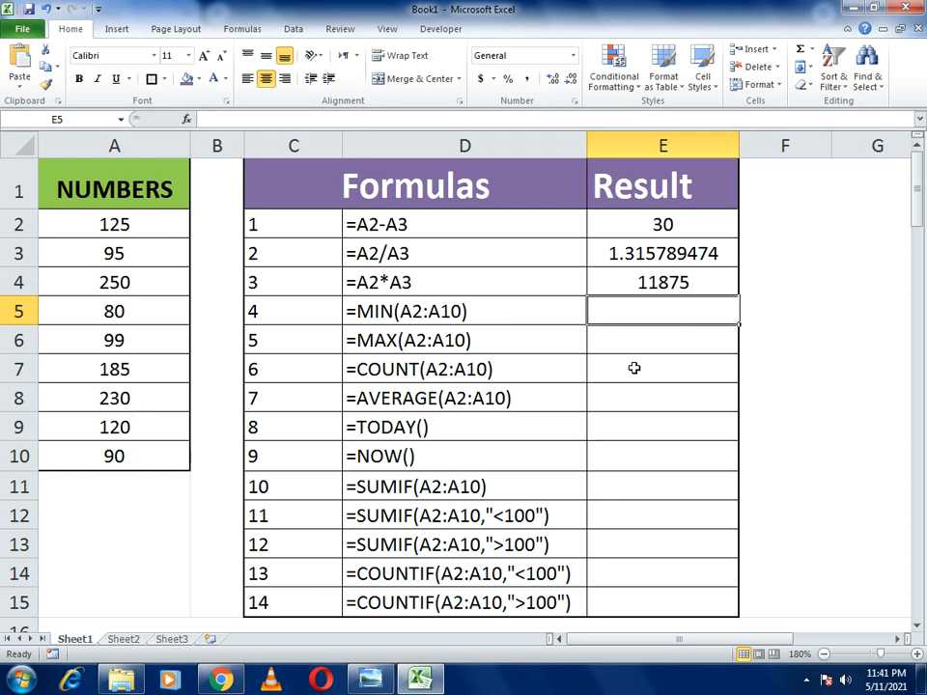
- Enter =MIN(A2:A10) in E5 so it returns 80
{"action": "type", "text": "="}
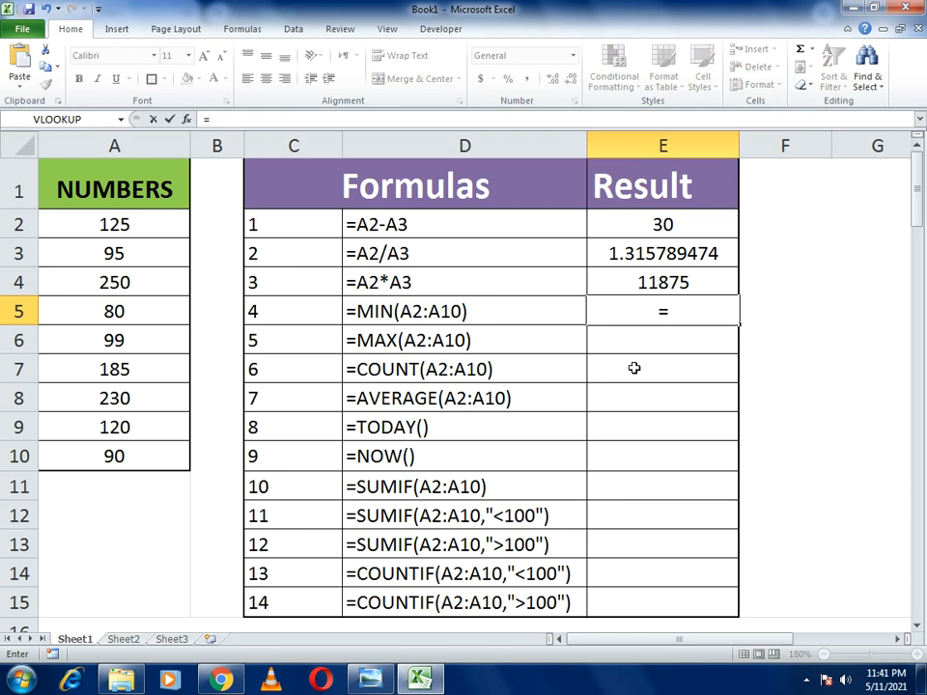
{"action": "type", "text": "min("}
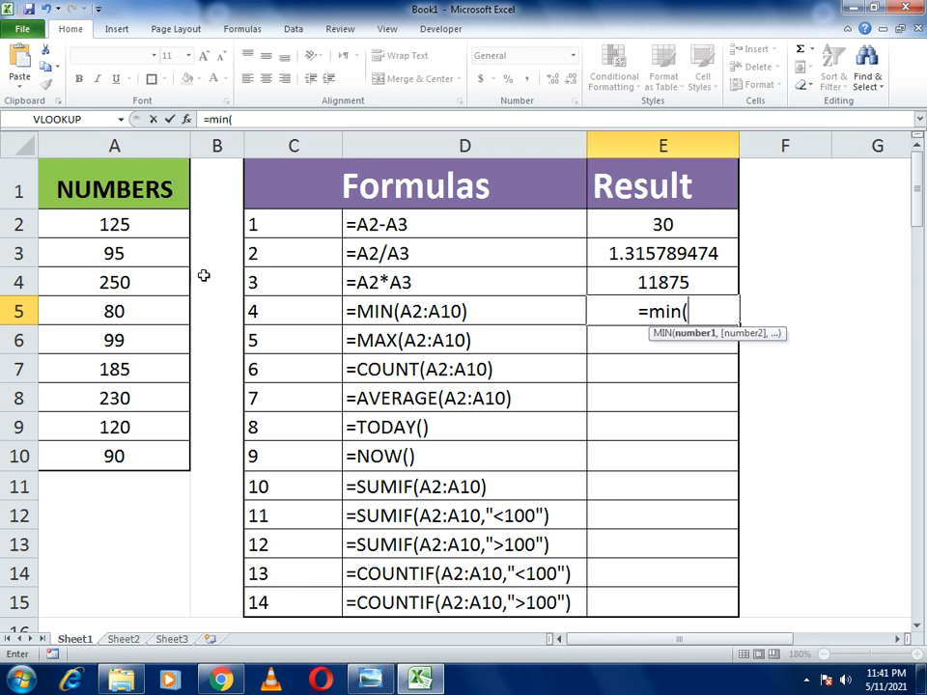
{"action": "left_click_drag", "start_coordinate": [104, 223], "coordinate": [114, 476]}
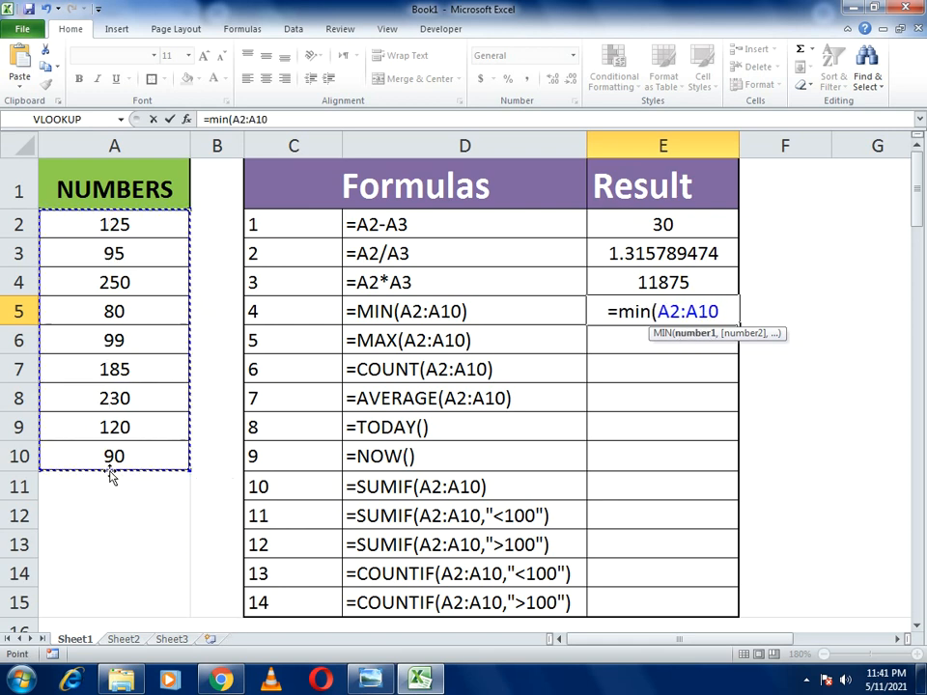
{"action": "type", "text": ")"}
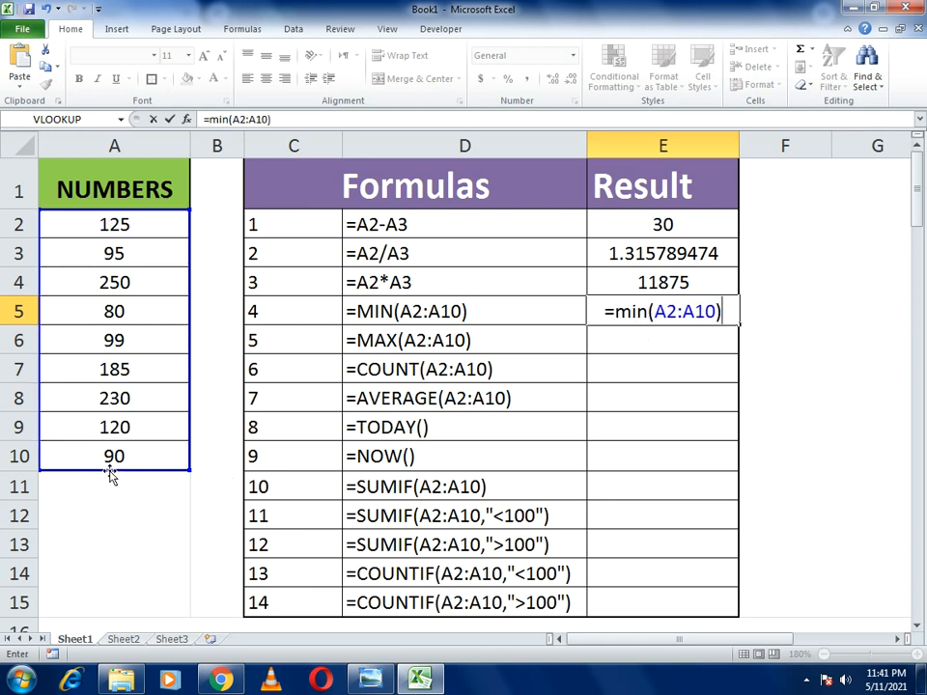
{"action": "key", "text": "Return"}
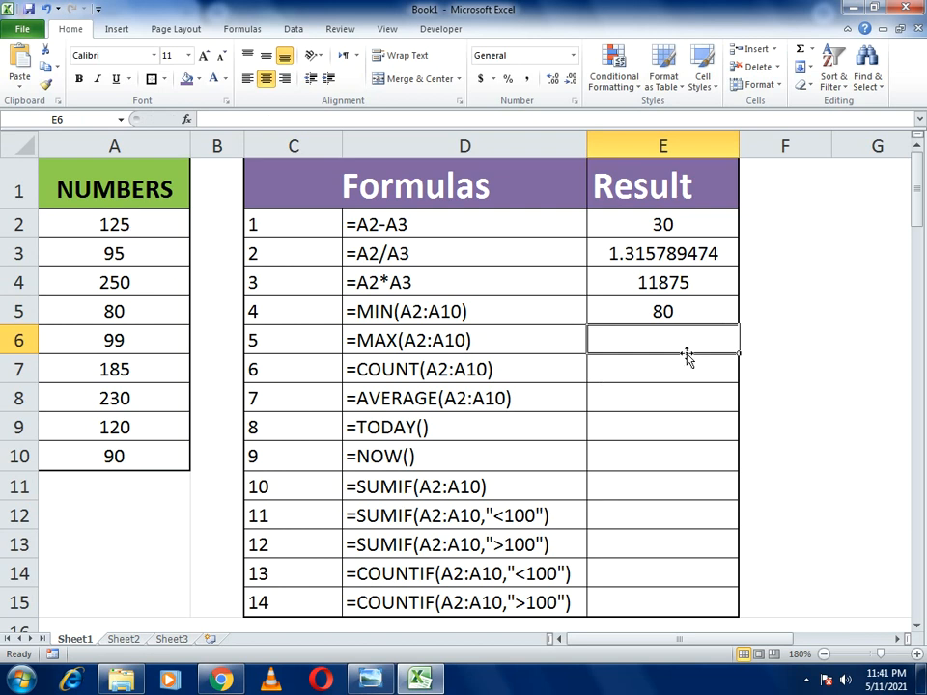
- Enter =MAX(A2:A10) in E6 so it returns 250
{"action": "type", "text": "="}
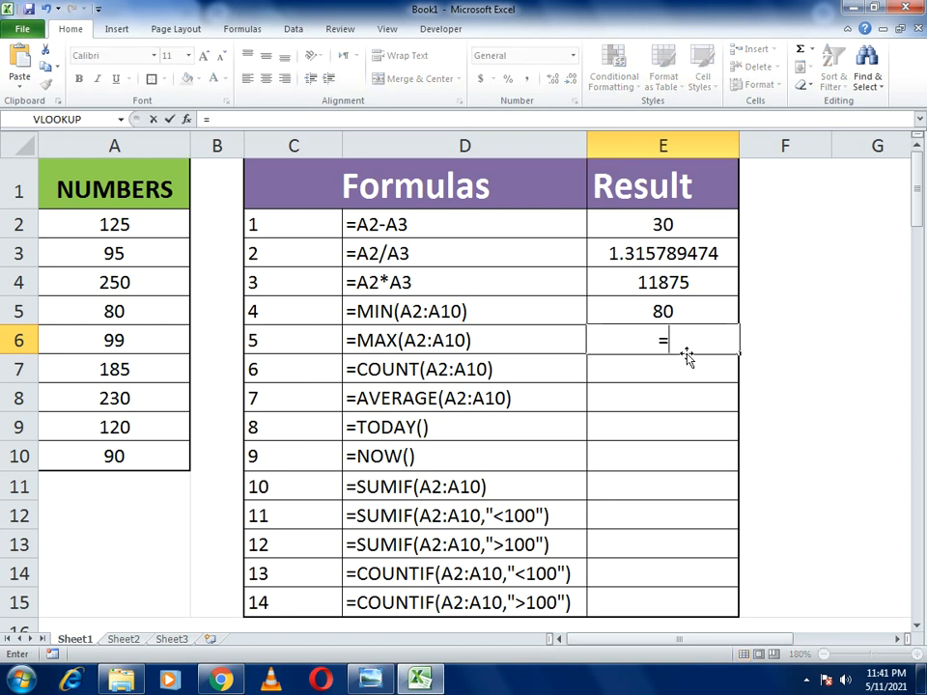
{"action": "type", "text": "MAX"}
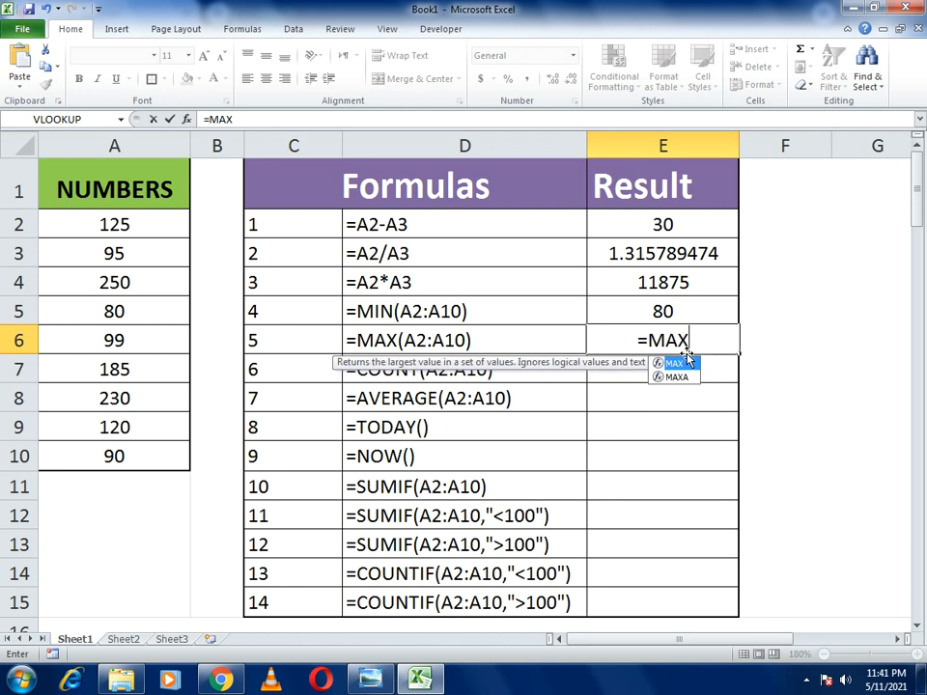
{"action": "double_click", "coordinate": [688, 362]}
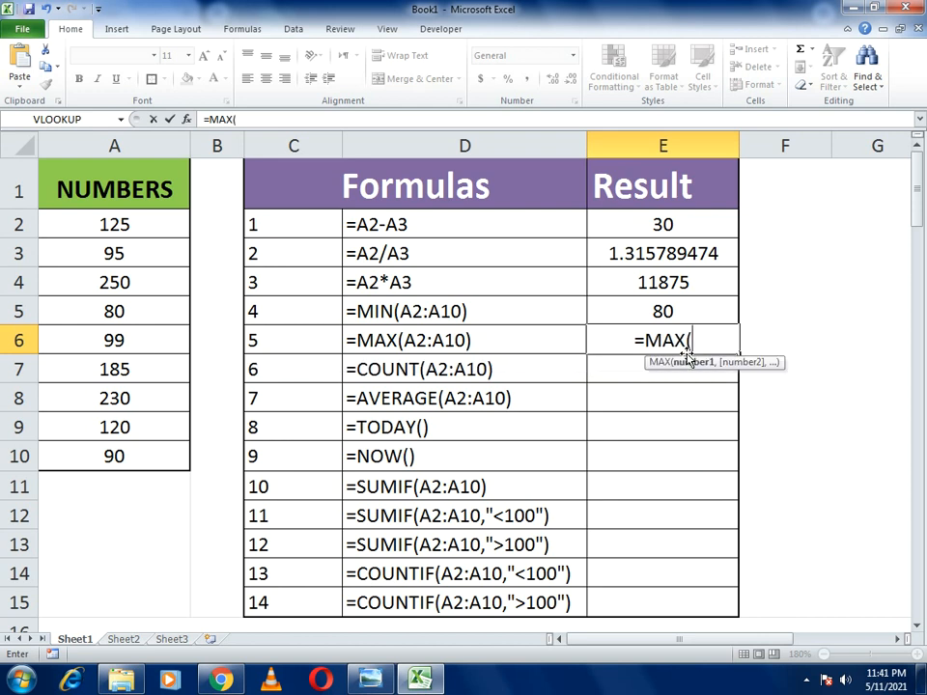
{"action": "left_click_drag", "start_coordinate": [145, 225], "coordinate": [127, 453]}
{"action": "type", "text": ")"}
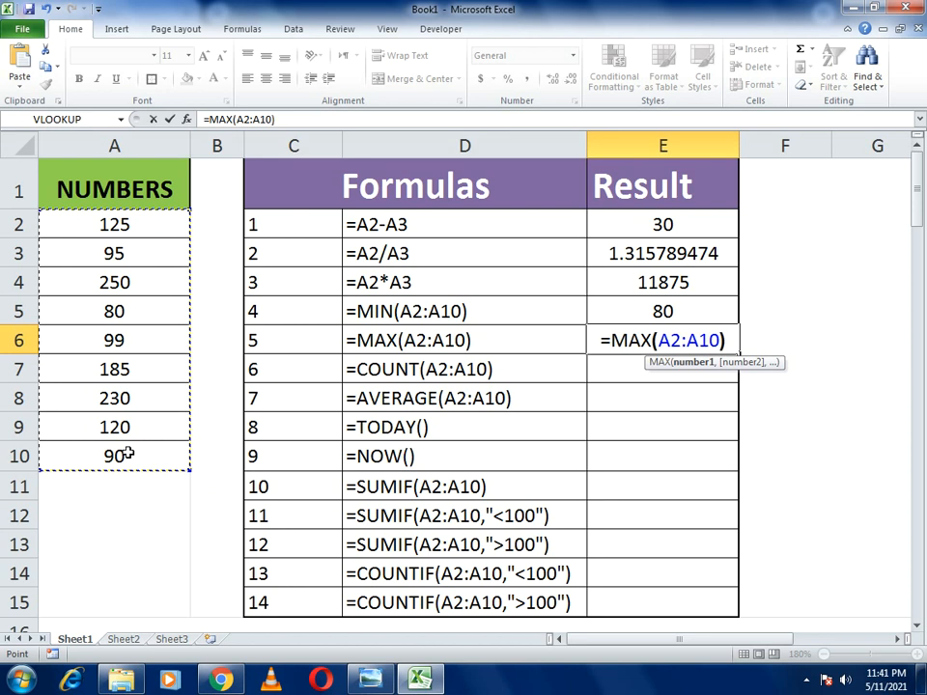
{"action": "key", "text": "Return"}
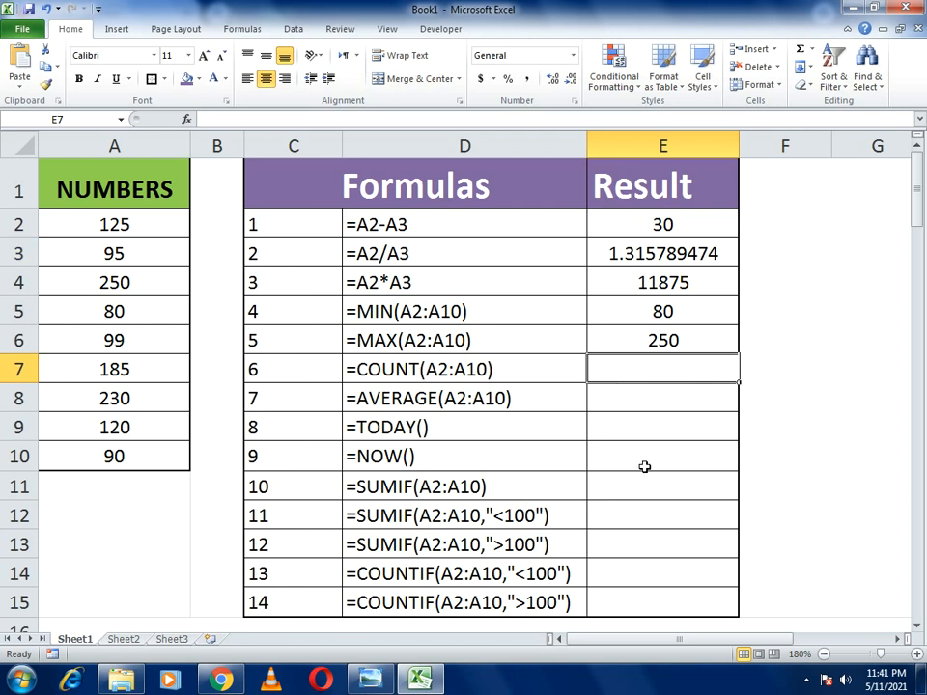
- Enter =COUNT(A2:A10) in E7 so it returns 9, then verify it
{"action": "type", "text": "=COUNT"}
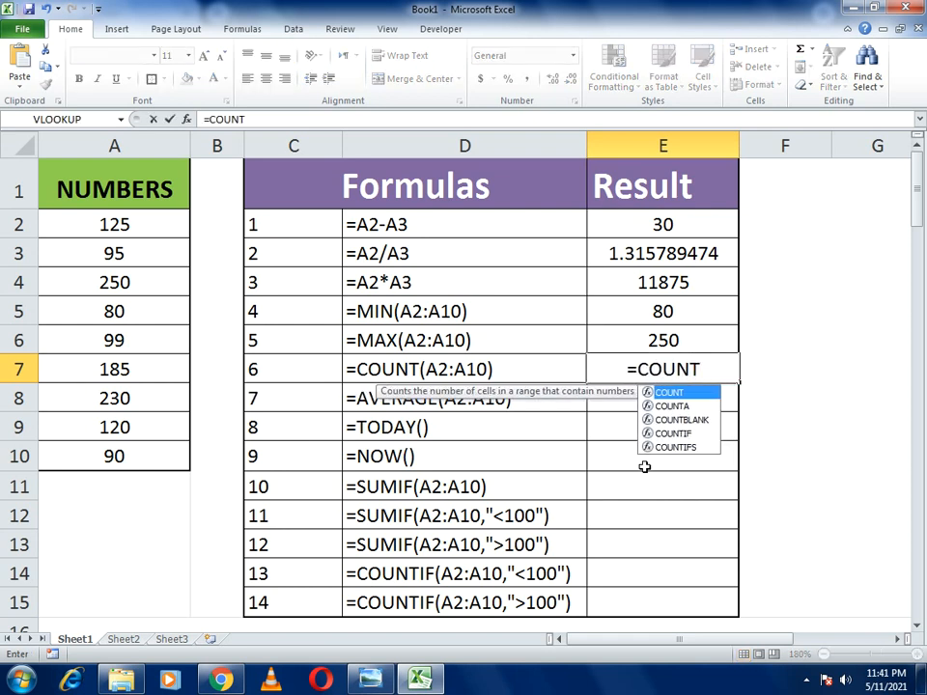
{"action": "type", "text": "("}
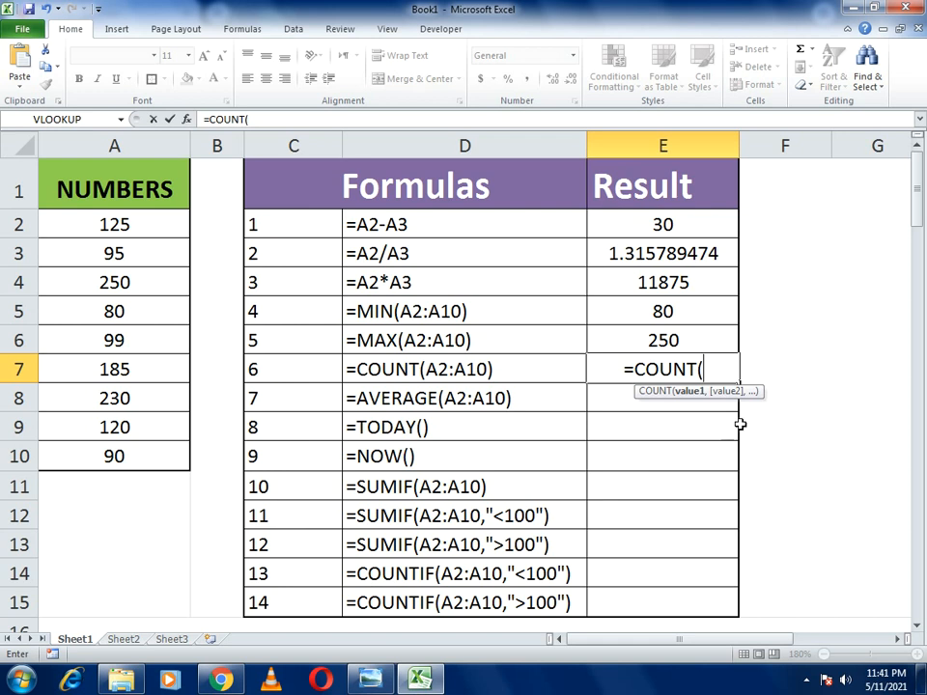
{"action": "left_click_drag", "start_coordinate": [135, 224], "coordinate": [132, 451]}
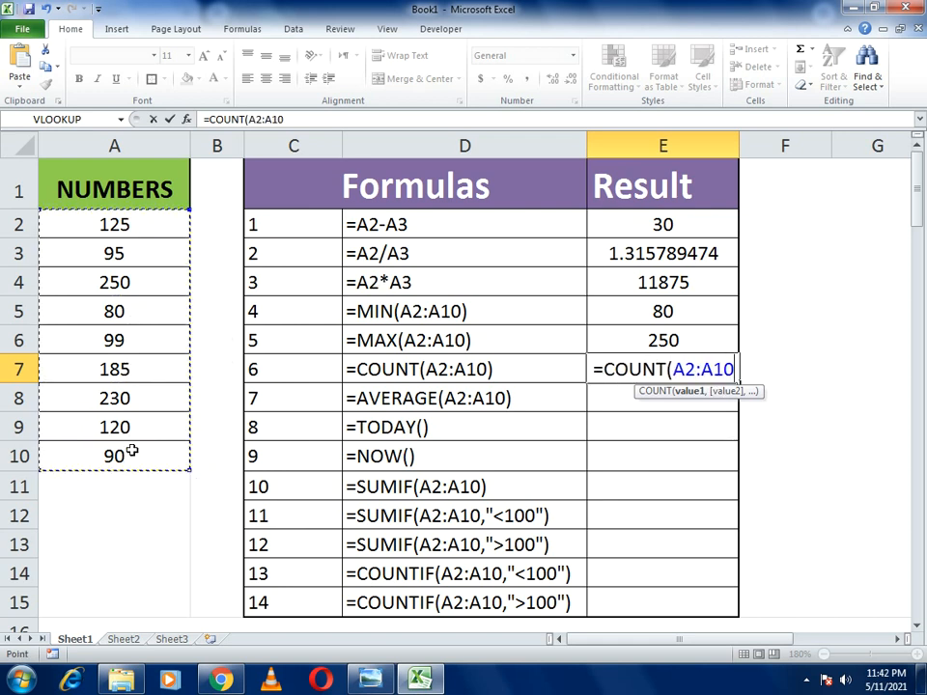
{"action": "type", "text": ")"}
{"action": "key", "text": "Return"}
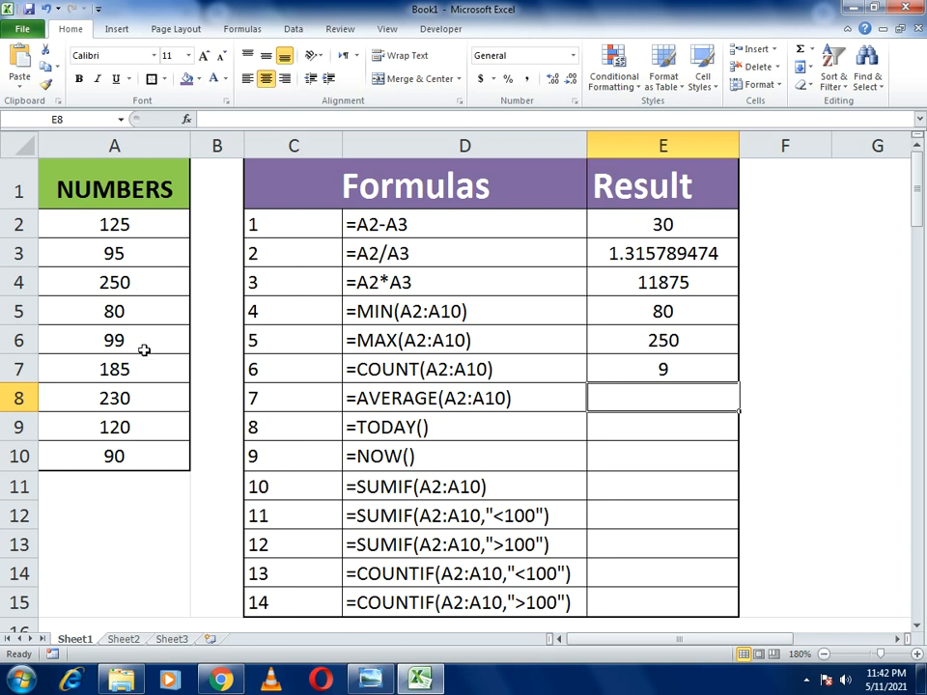
{"action": "left_click", "coordinate": [606, 375]}
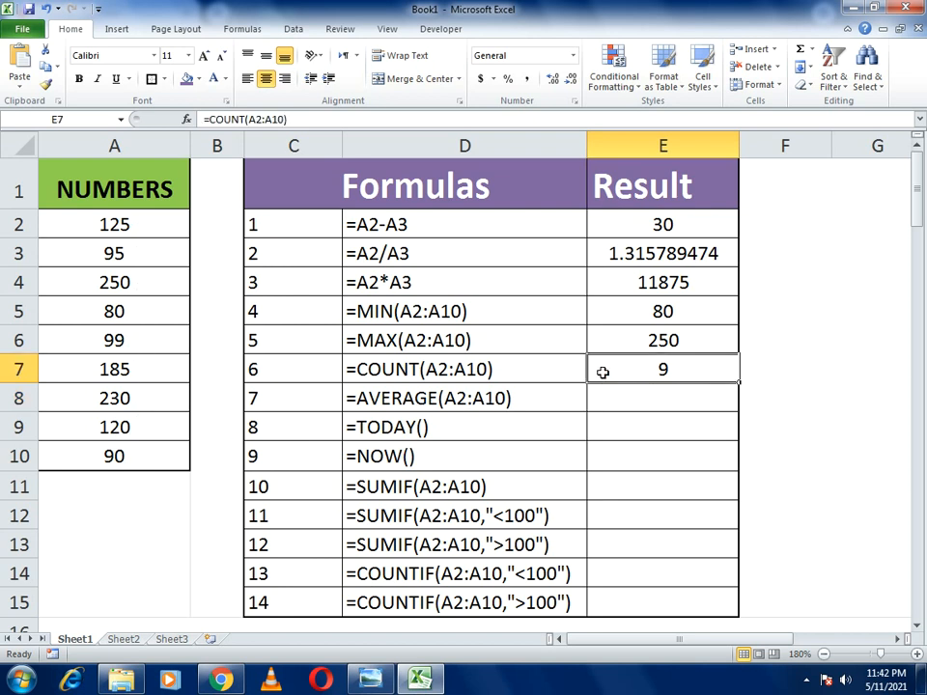
{"action": "key", "text": "Return"}
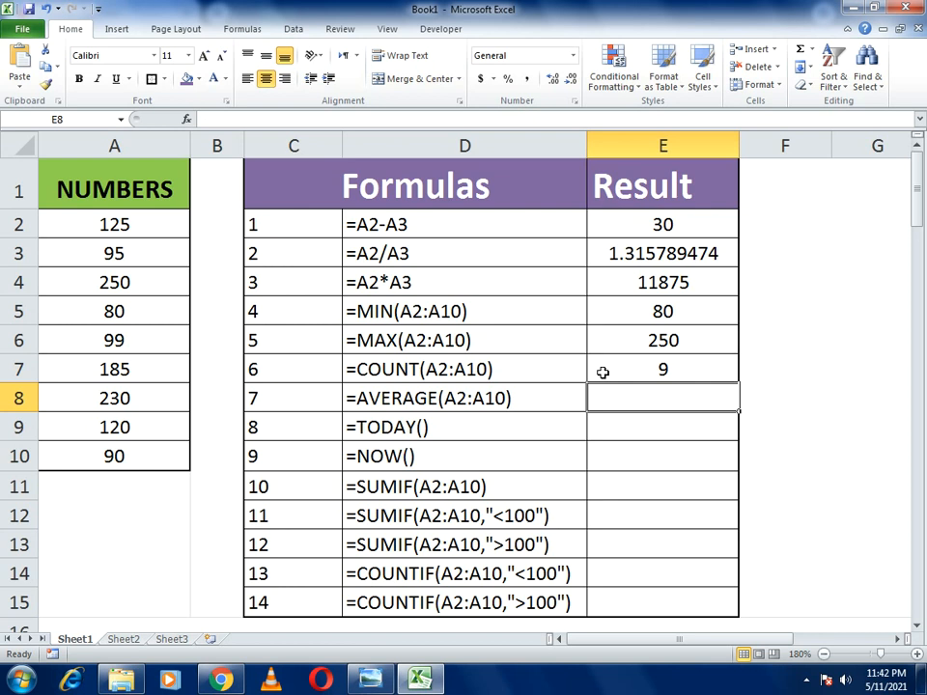
- Enter =AVERAGE(A2:A10) in E8 (141.5555556) and type =TODAY() into E9
{"action": "type", "text": "=AVERAGE"}
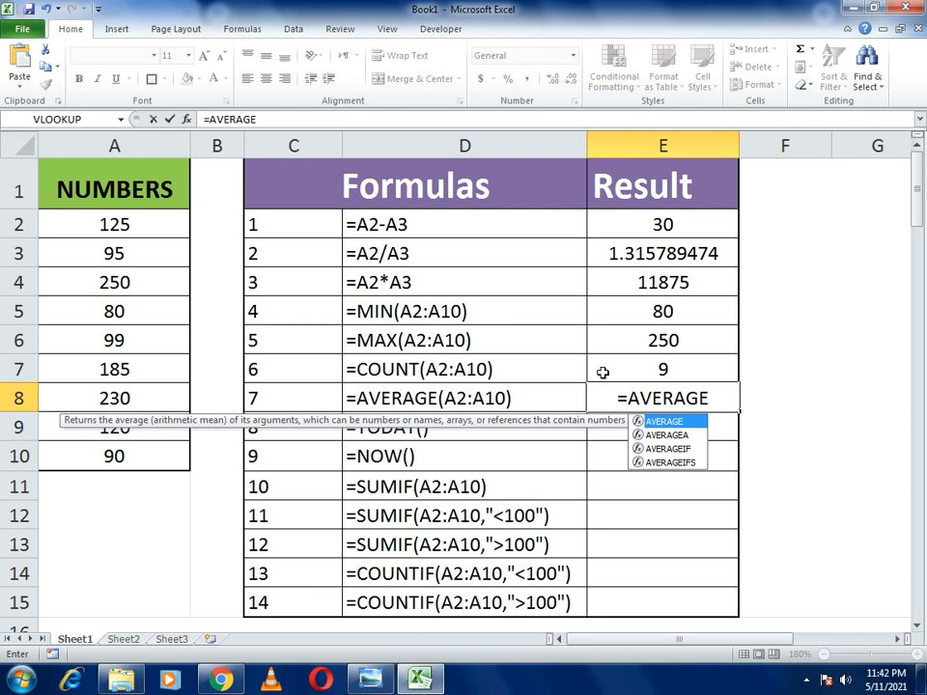
{"action": "type", "text": "("}
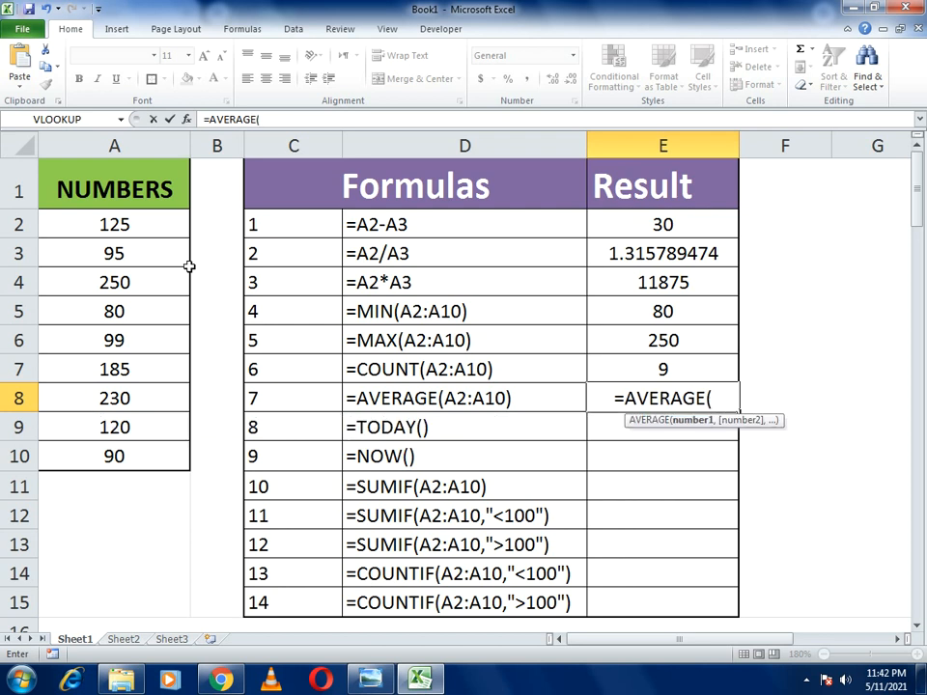
{"action": "left_click_drag", "start_coordinate": [118, 223], "coordinate": [126, 440]}
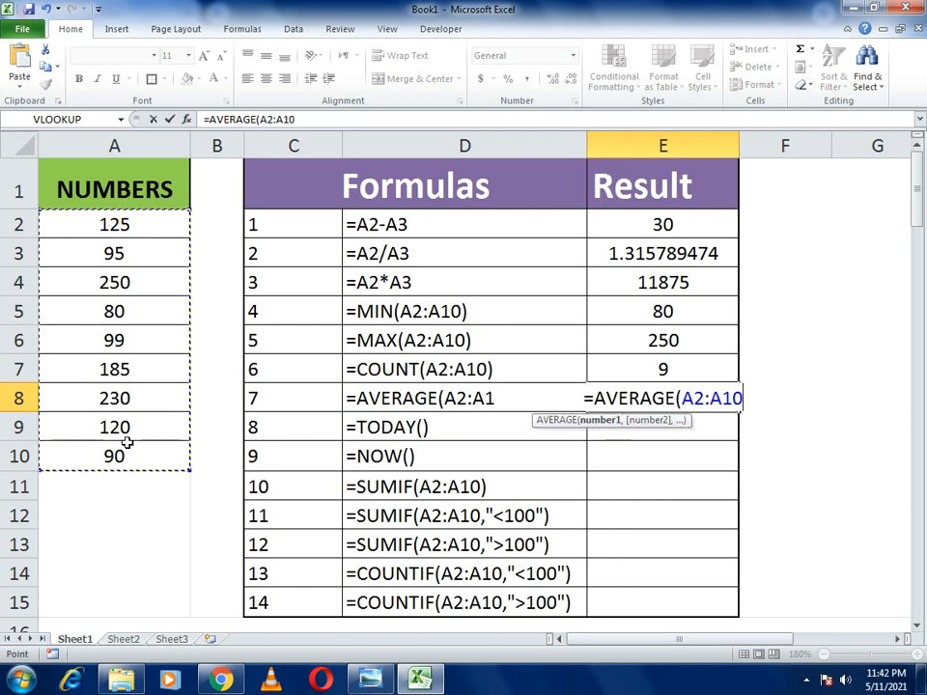
{"action": "type", "text": ")"}
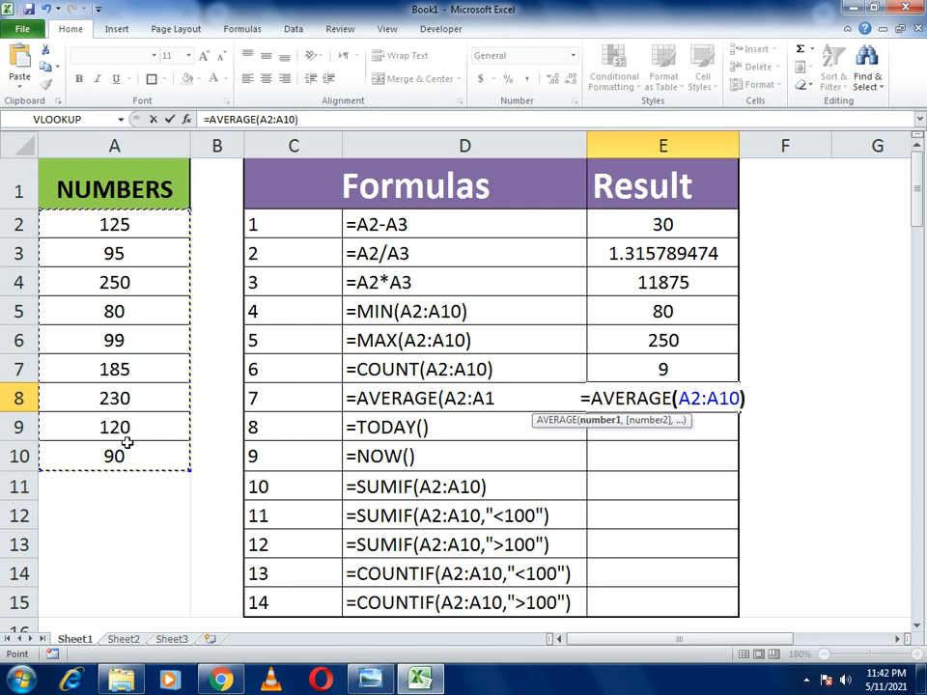
{"action": "key", "text": "Return"}
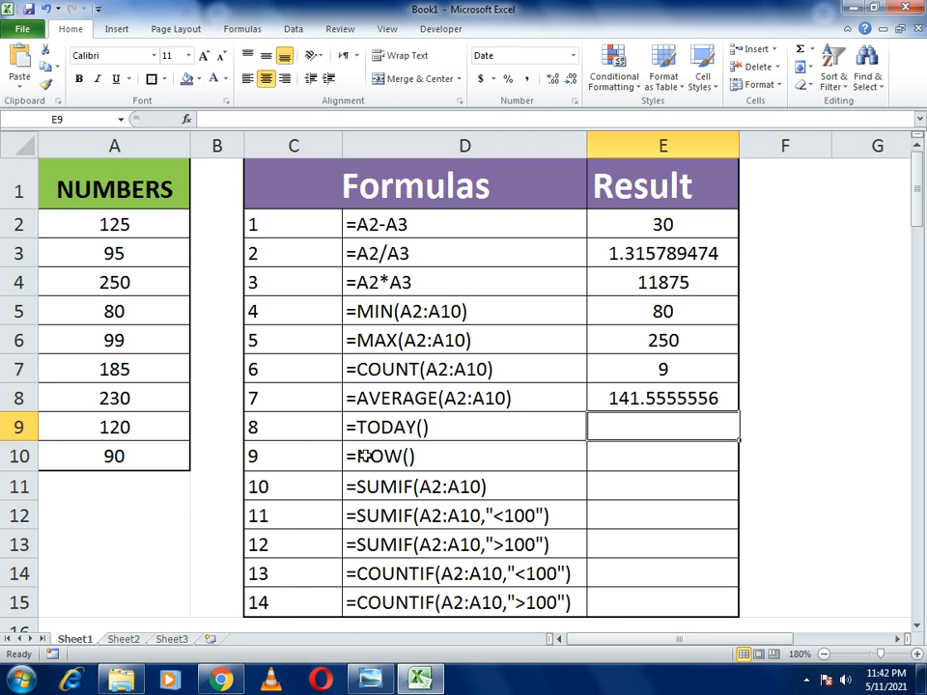
{"action": "type", "text": "=TO"}
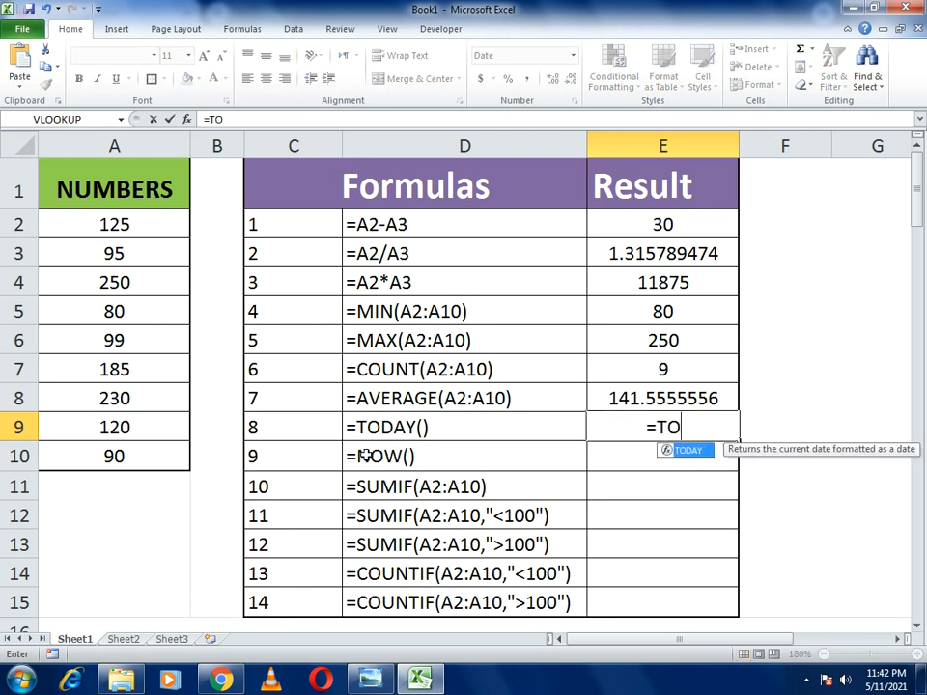
{"action": "type", "text": "DAY("}
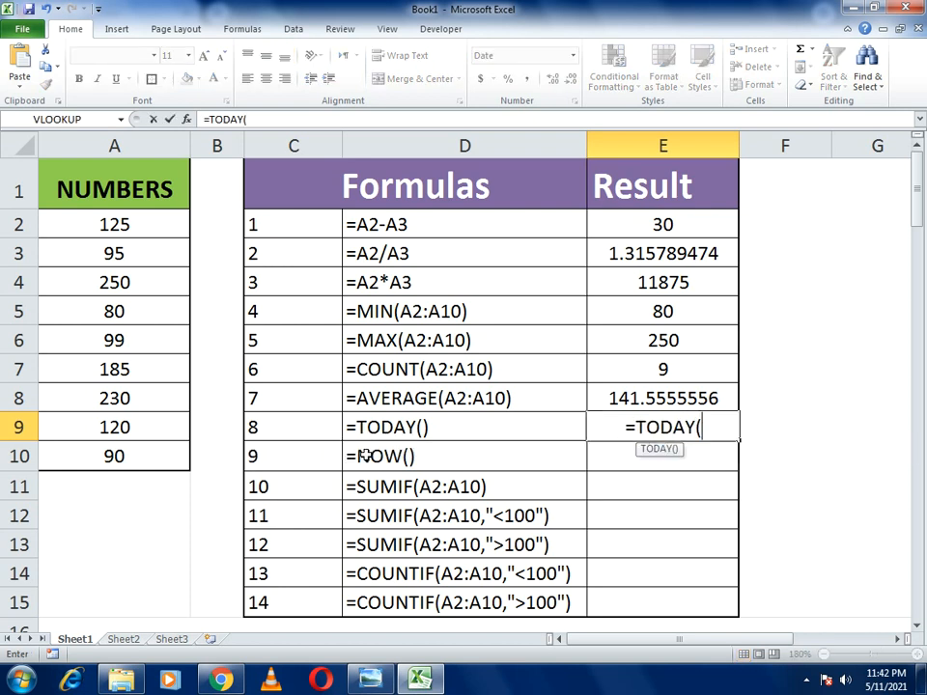
{"action": "type", "text": ")"}
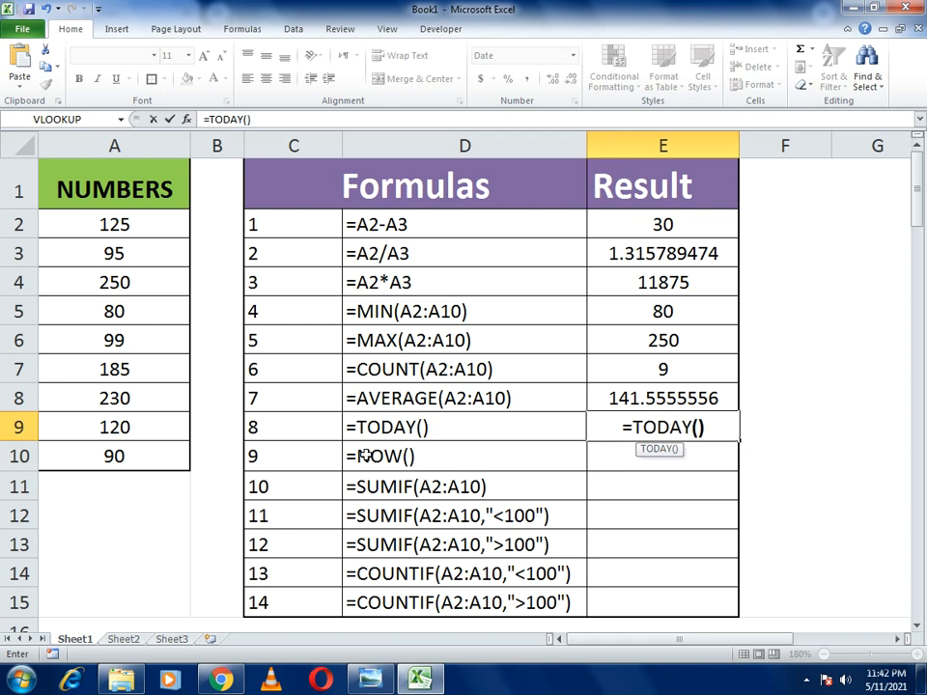
{"action": "key", "text": "Return"}
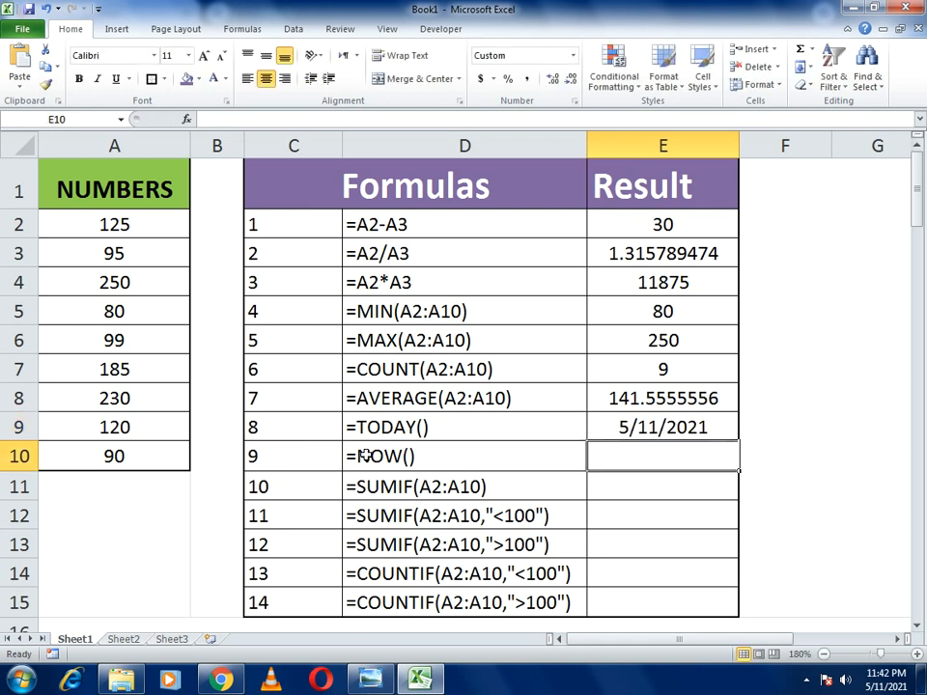
{"action": "left_click", "coordinate": [628, 425]}
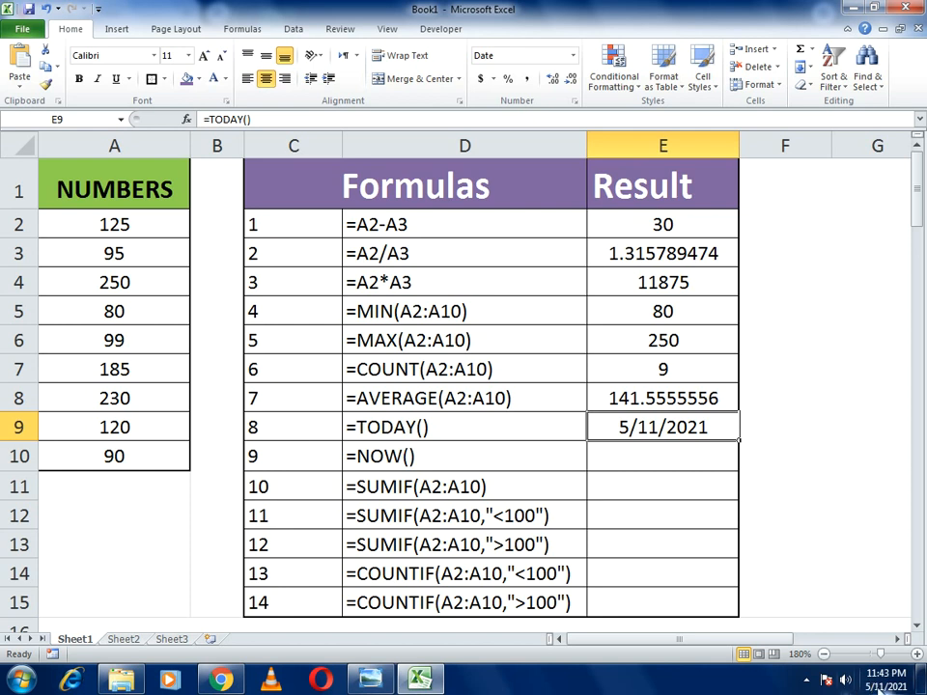
{"action": "mouse_move", "coordinate": [878, 680]}
{"action": "left_click", "coordinate": [627, 467]}
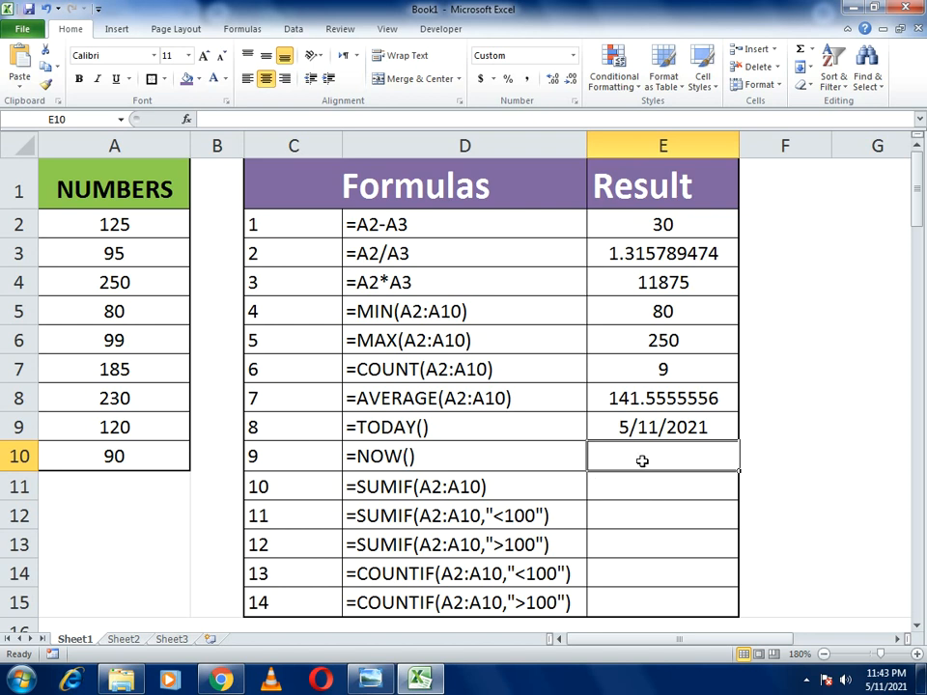
- Enter =NOW() in E10 so it returns 5/11/2021 23:43, then verify it
{"action": "type", "text": "="}
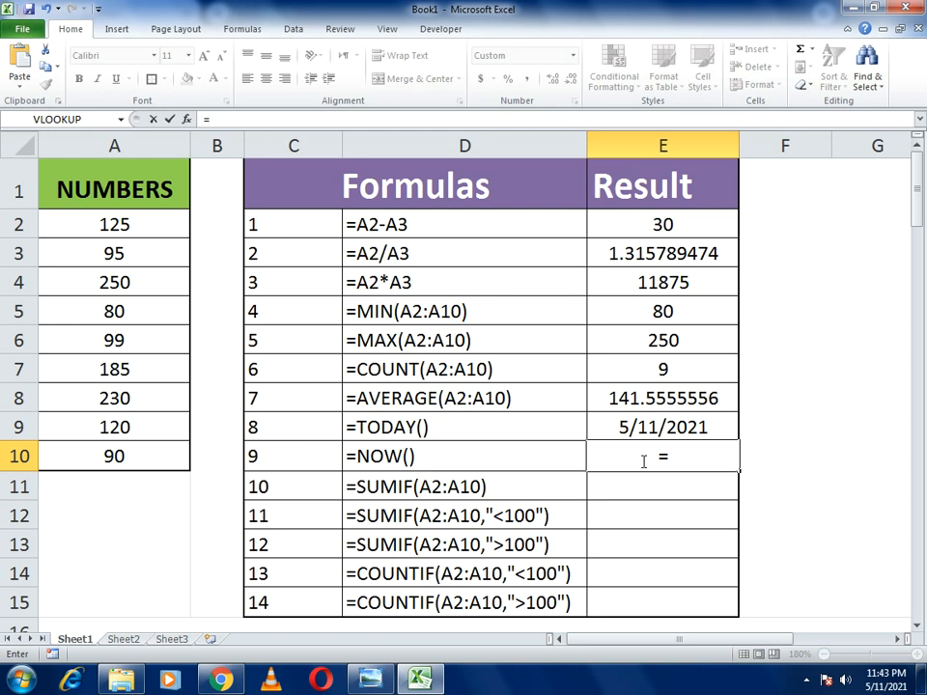
{"action": "type", "text": "NOW("}
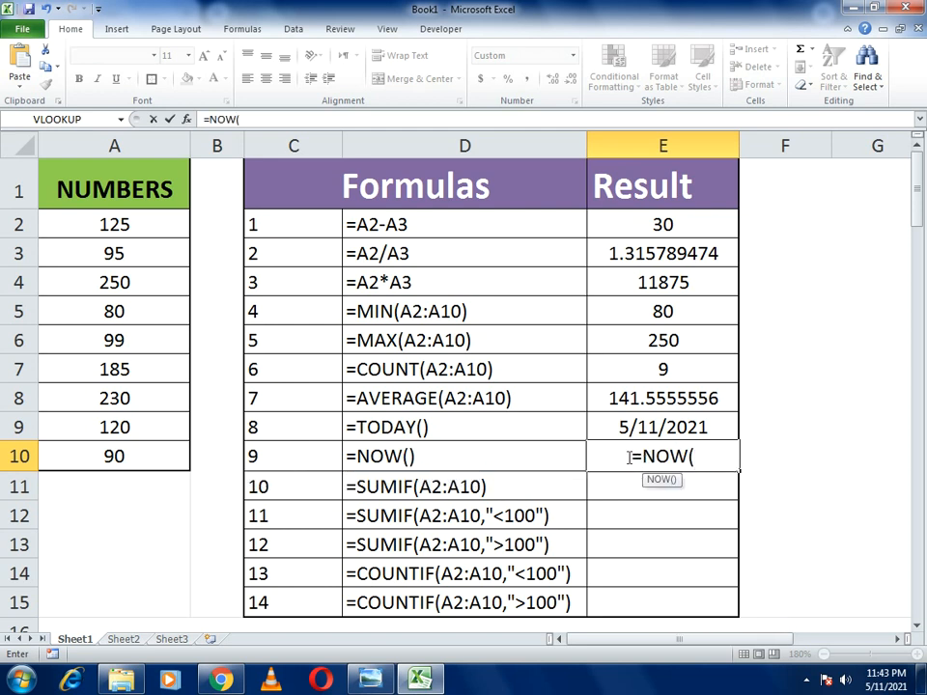
{"action": "type", "text": ")"}
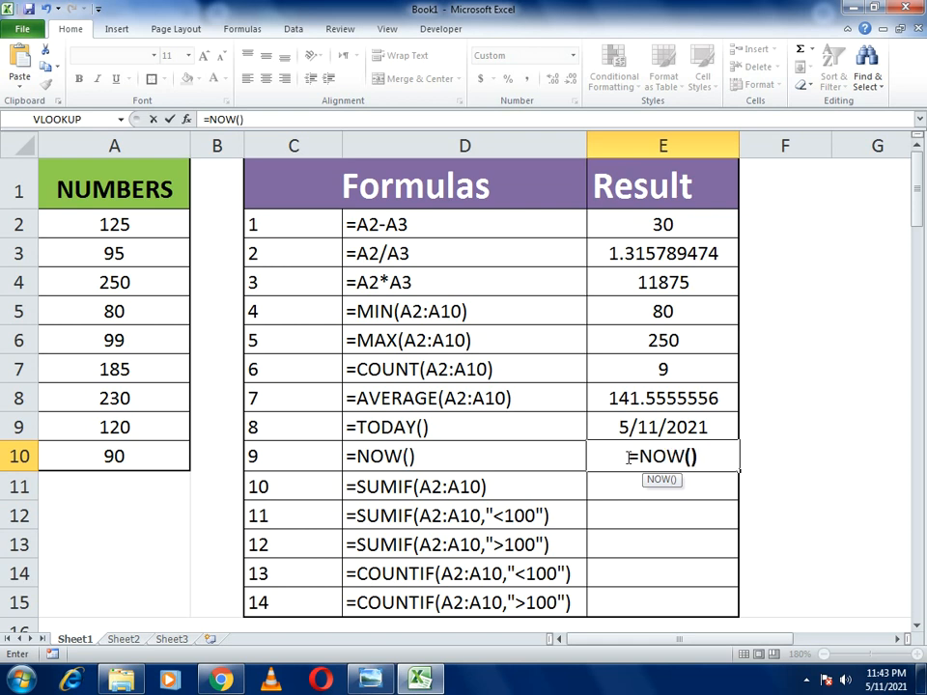
{"action": "key", "text": "Return"}
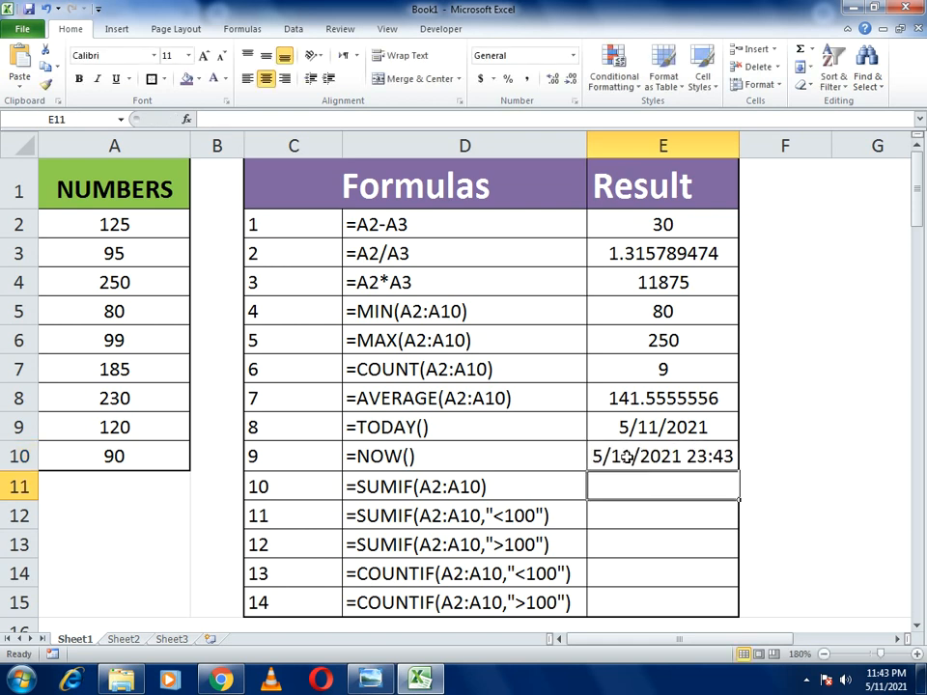
{"action": "left_click", "coordinate": [628, 458]}
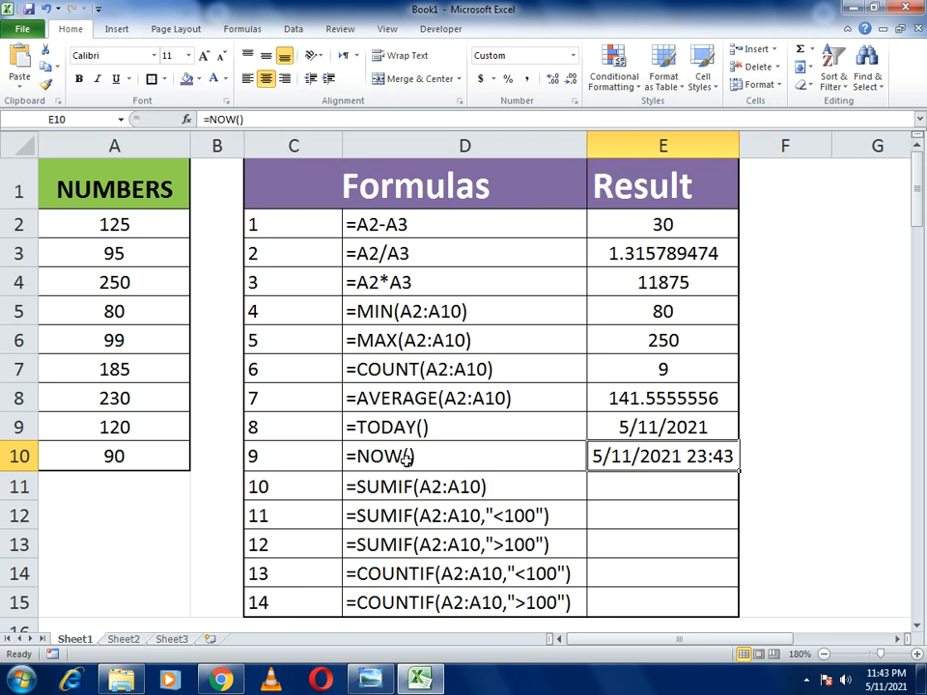
- Change the D11 formula label from =SUMIF(A2:A10) to =SUM(A2:A10)
{"action": "left_click", "coordinate": [642, 496]}
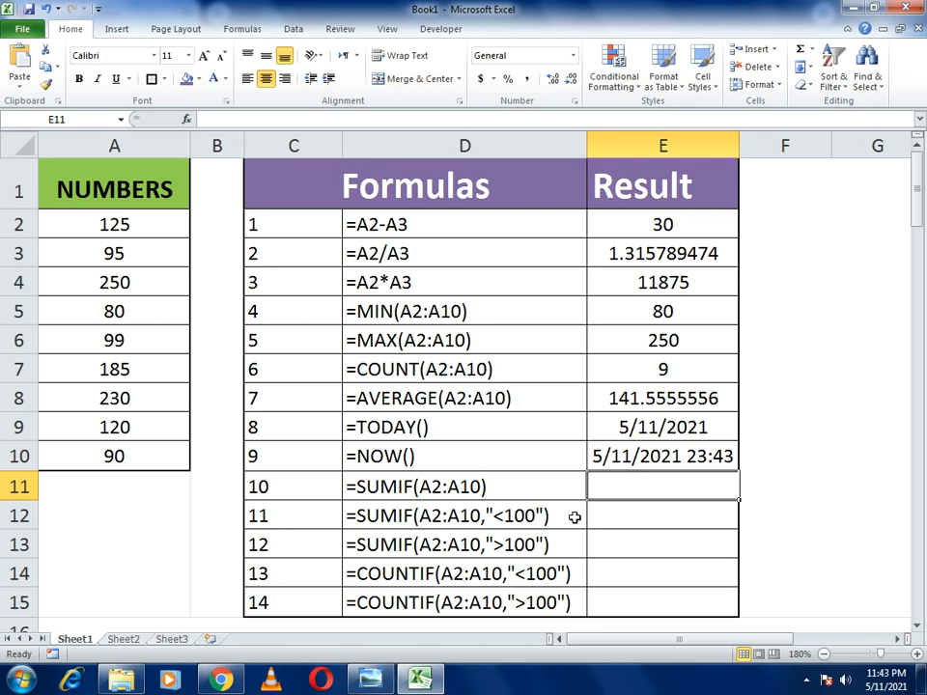
{"action": "left_click", "coordinate": [365, 482]}
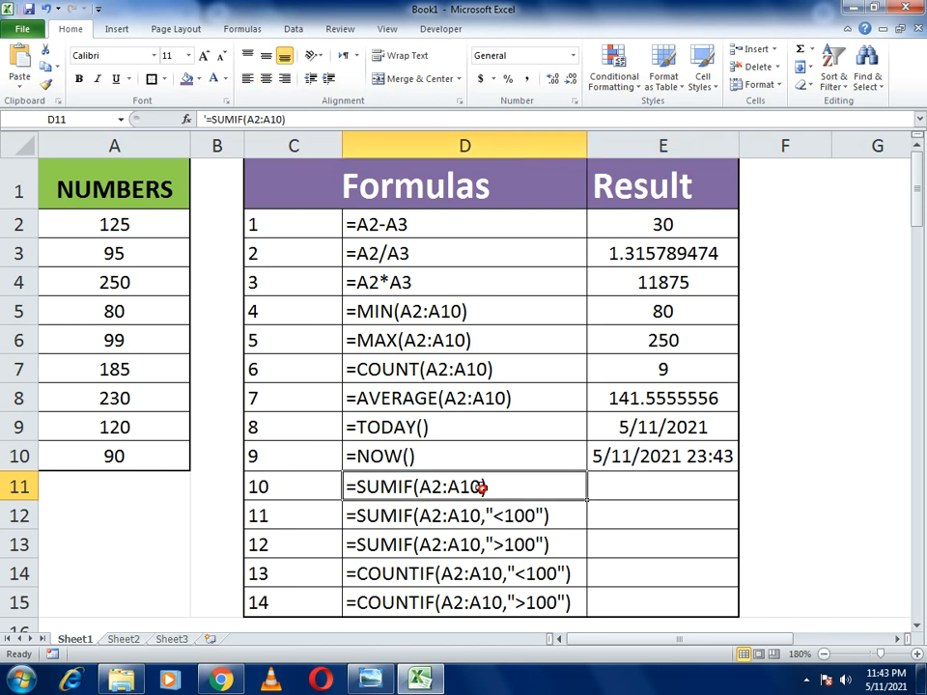
{"action": "left_click", "coordinate": [236, 119]}
{"action": "key", "text": "BackSpace"}
{"action": "key", "text": "BackSpace"}
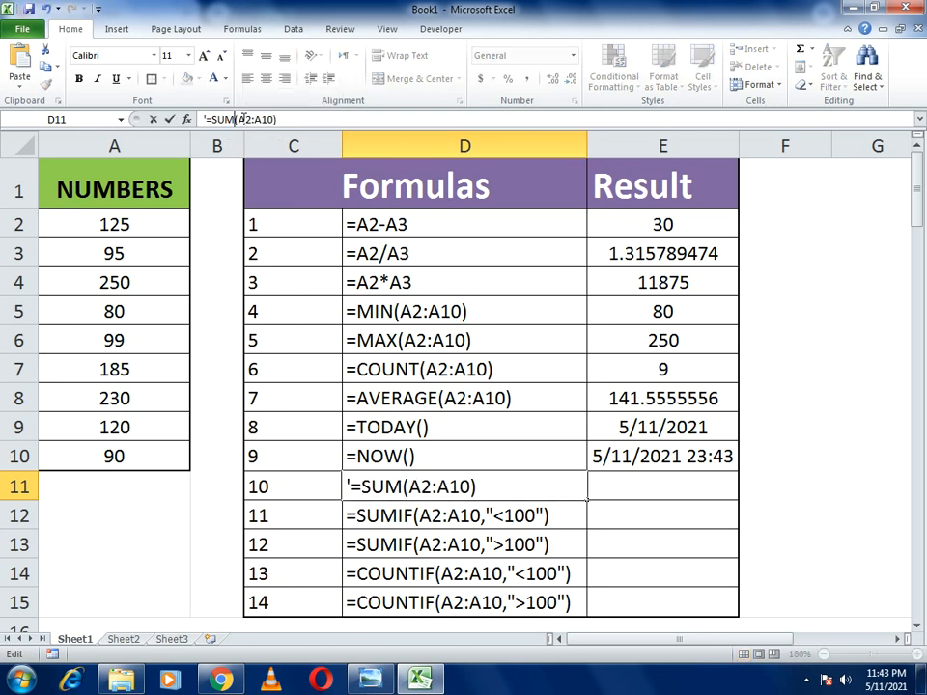
{"action": "key", "text": "Return"}
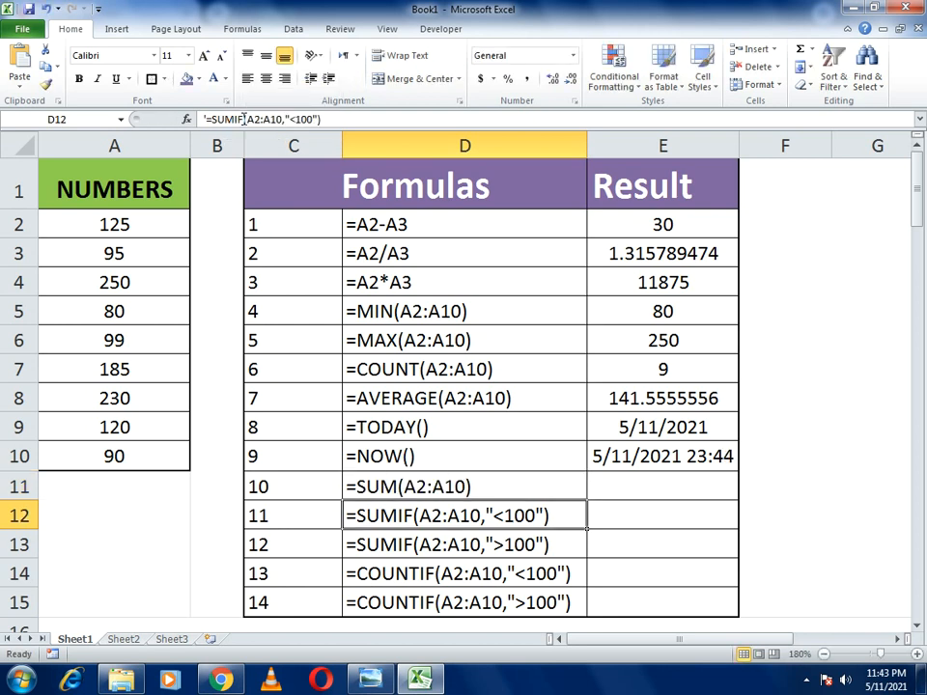
{"action": "left_click", "coordinate": [640, 477]}
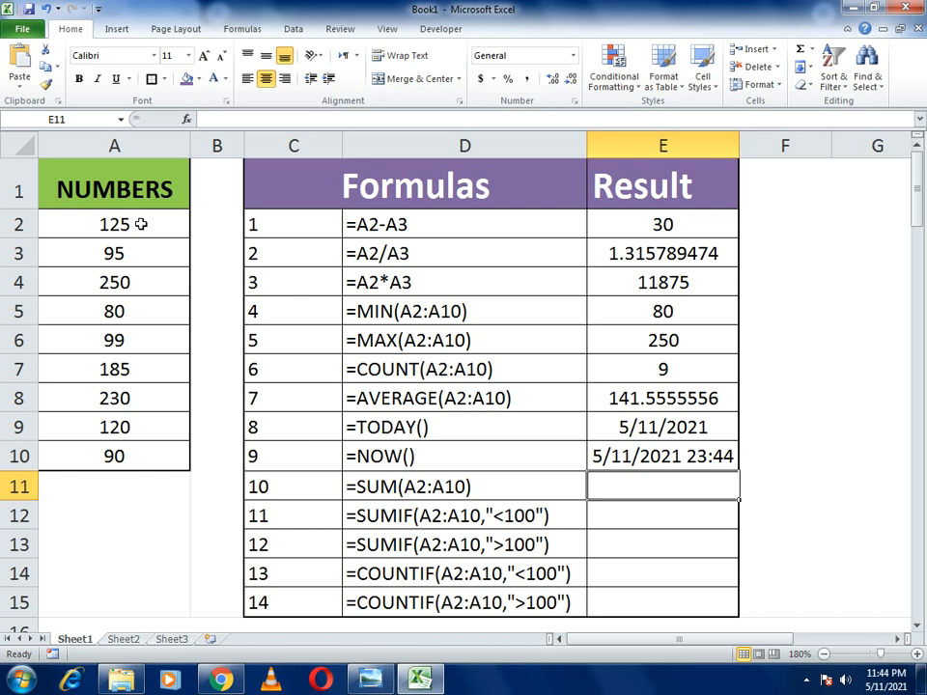
- Enter =SUM(A2:A10) in E11 to total the numbers as 1274
{"action": "type", "text": "=SUM"}
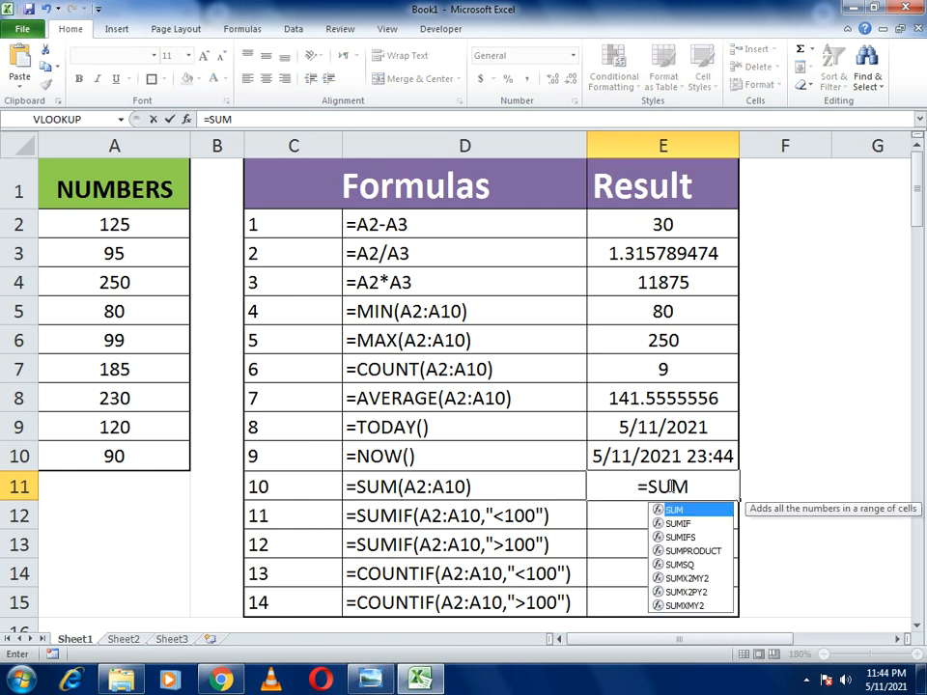
{"action": "type", "text": "("}
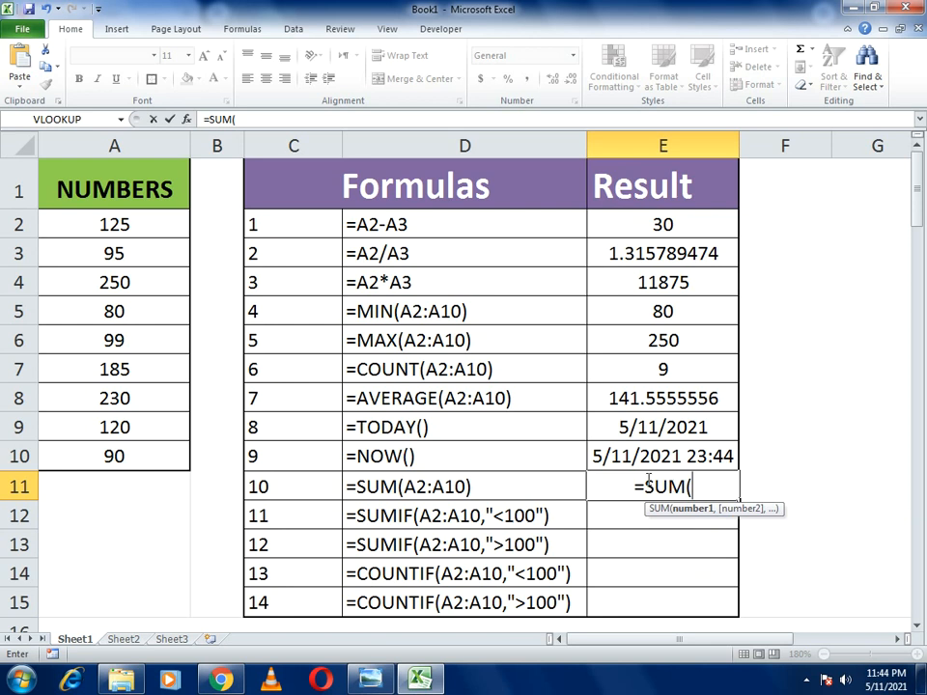
{"action": "left_click_drag", "start_coordinate": [87, 228], "coordinate": [89, 457]}
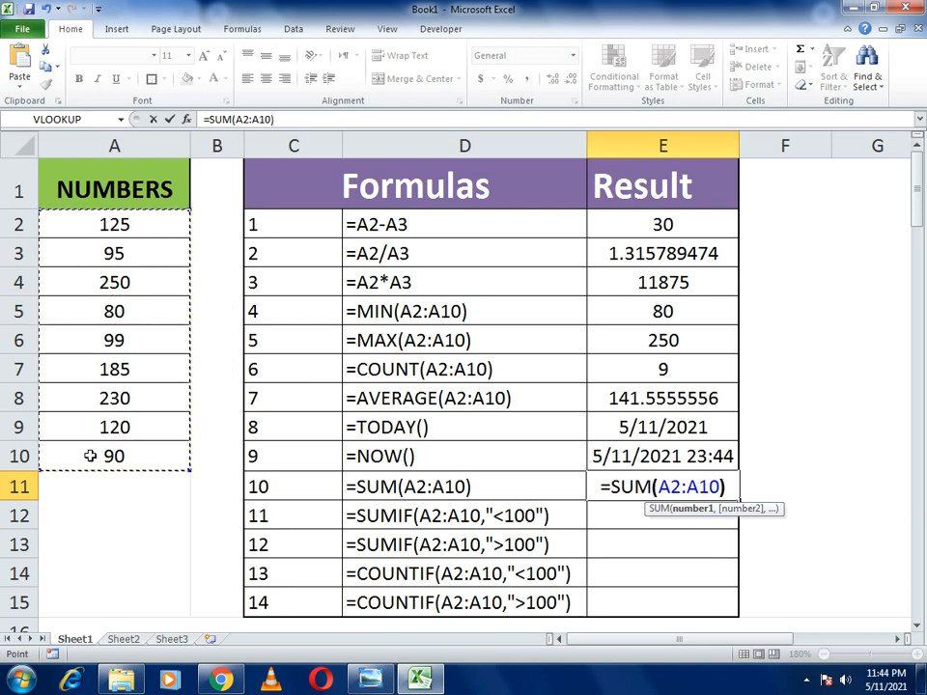
{"action": "type", "text": ")"}
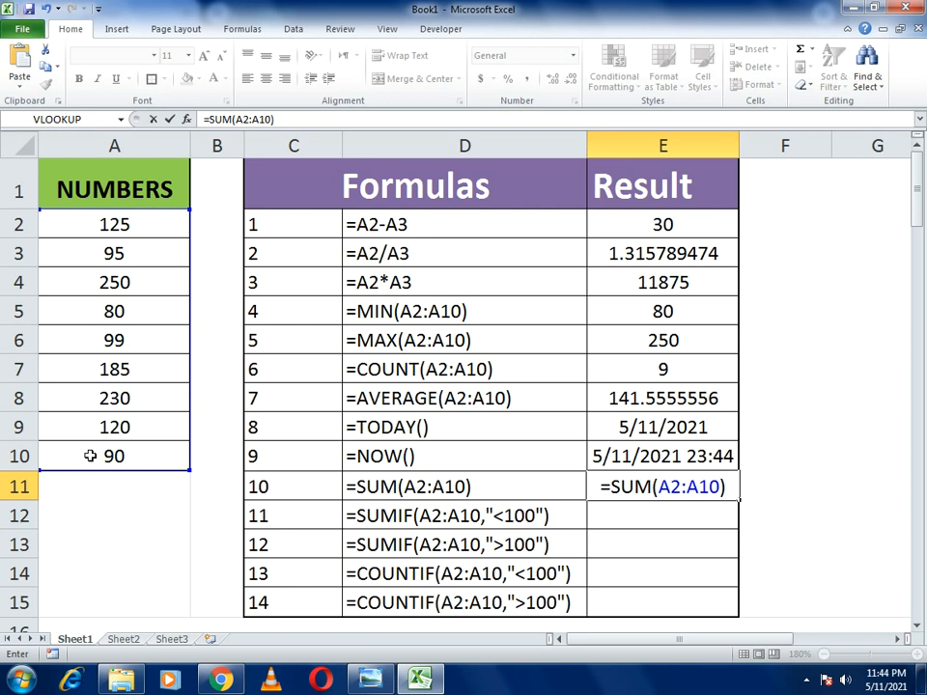
{"action": "key", "text": "Return"}
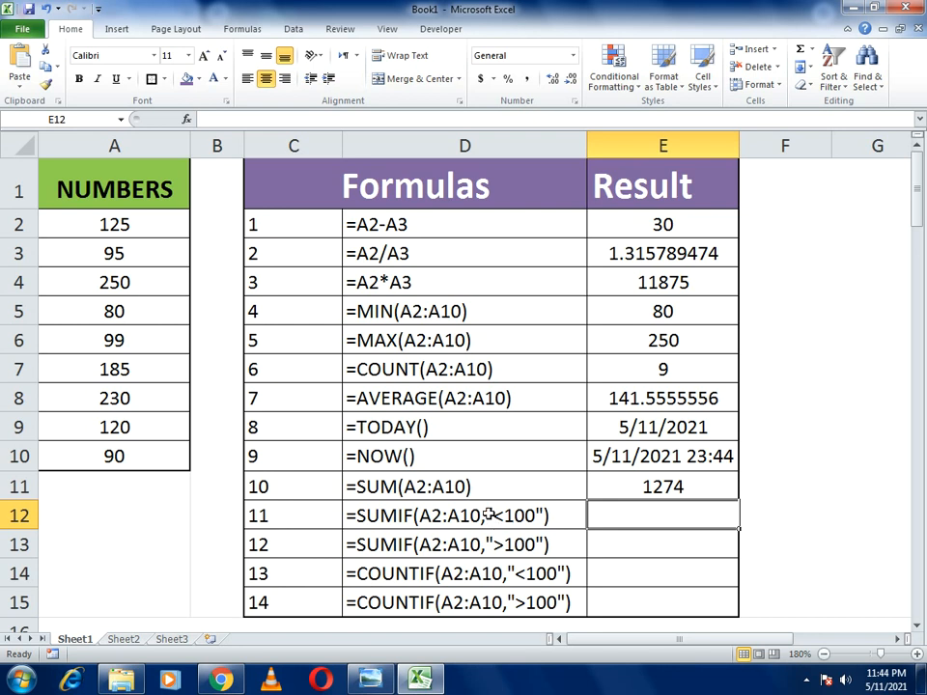
- Enter =SUMIF(A2:A10,"<100") in E12 so it returns 364
{"action": "left_click", "coordinate": [624, 525]}
{"action": "type", "text": "=SUM"}
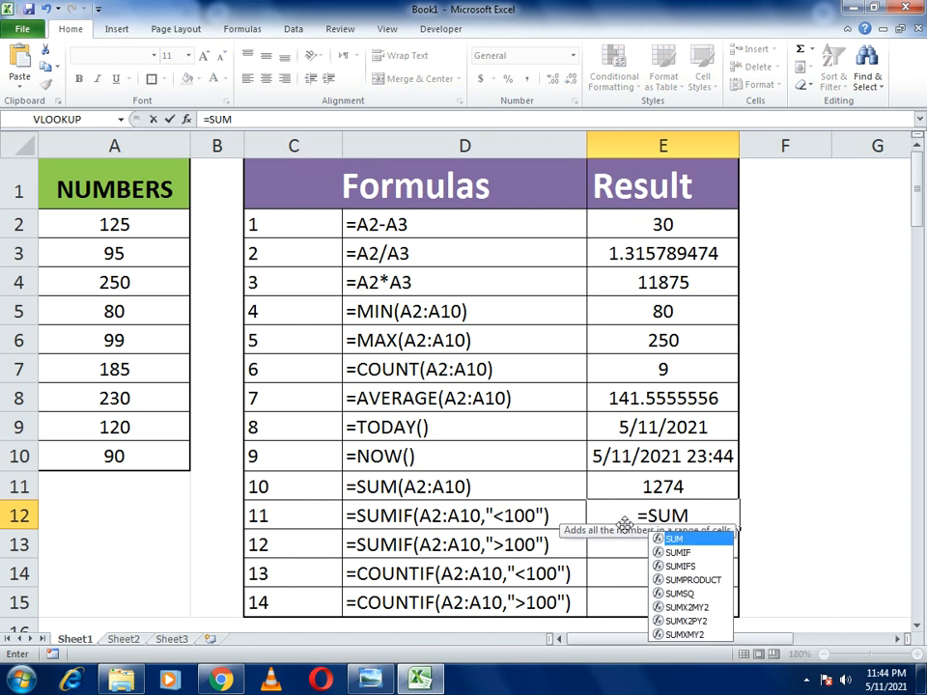
{"action": "type", "text": "IF("}
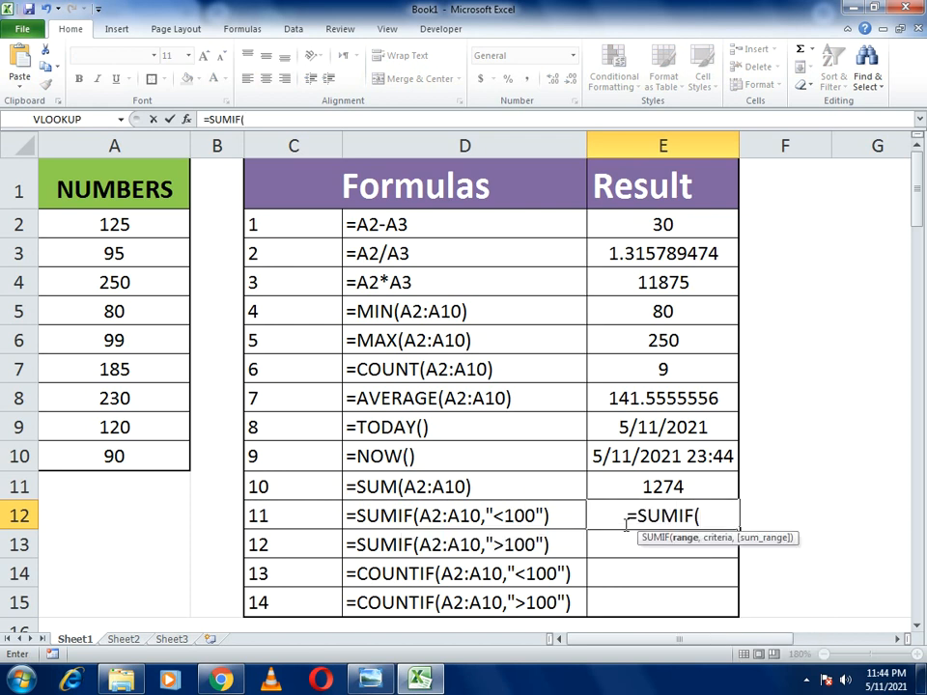
{"action": "left_click_drag", "start_coordinate": [63, 217], "coordinate": [100, 447]}
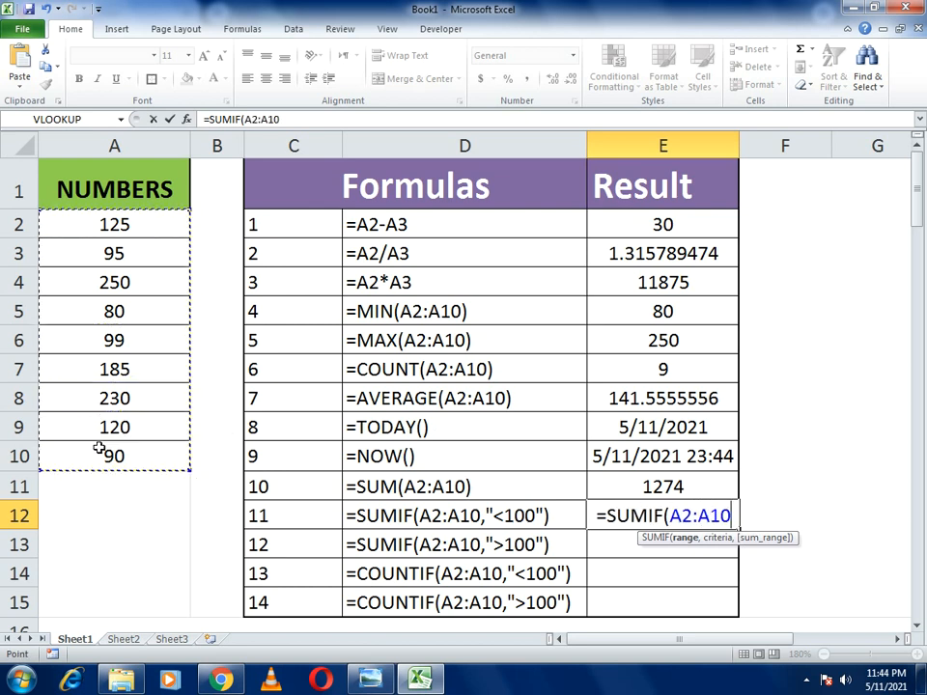
{"action": "type", "text": ",\""}
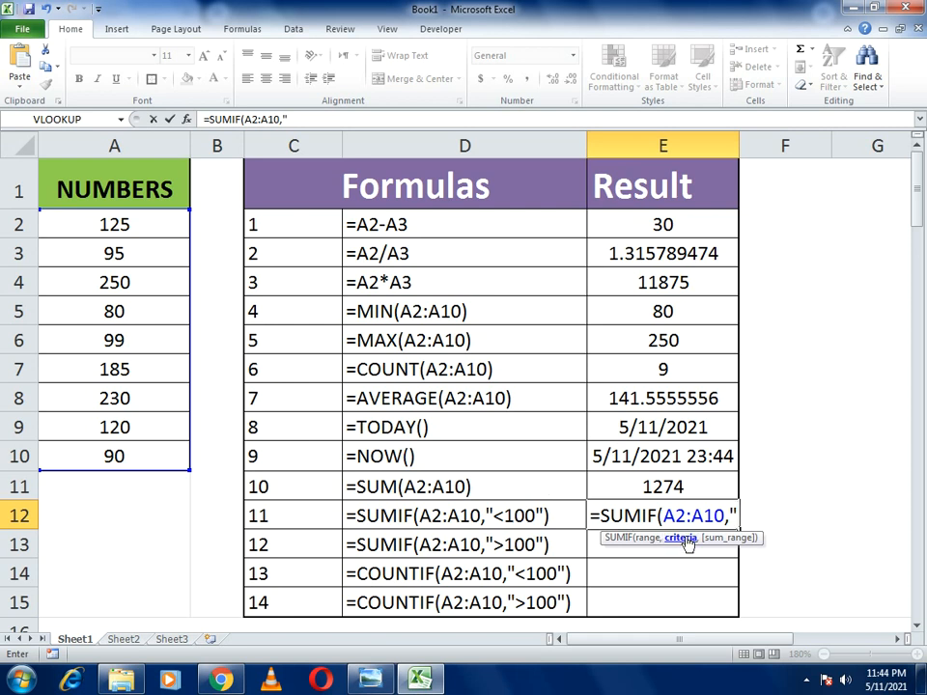
{"action": "type", "text": ">"}
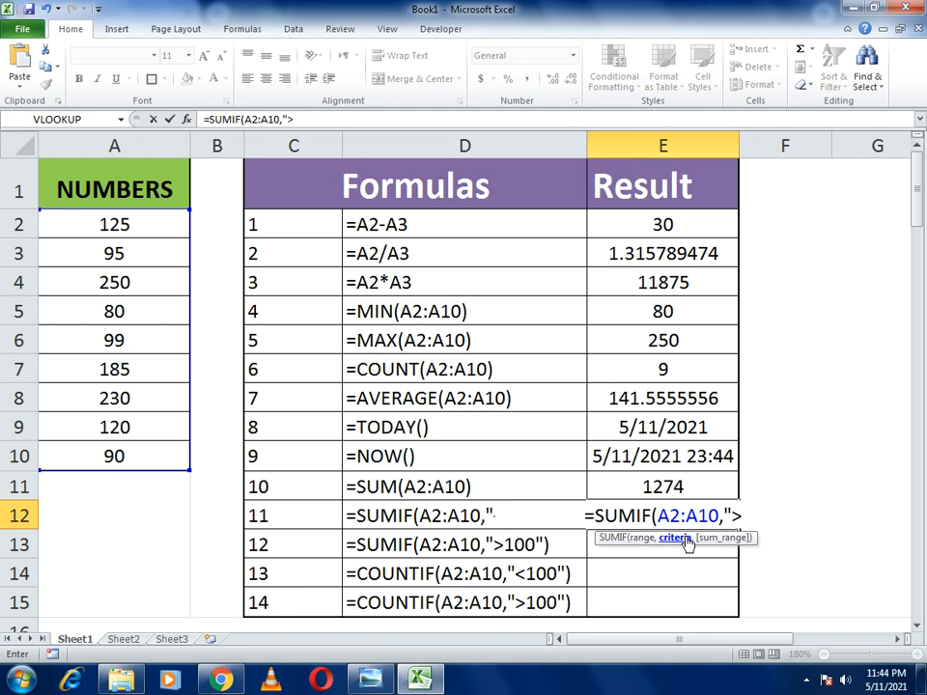
{"action": "type", "text": "10"}
{"action": "key", "text": "BackSpace"}
{"action": "key", "text": "BackSpace"}
{"action": "key", "text": "BackSpace"}
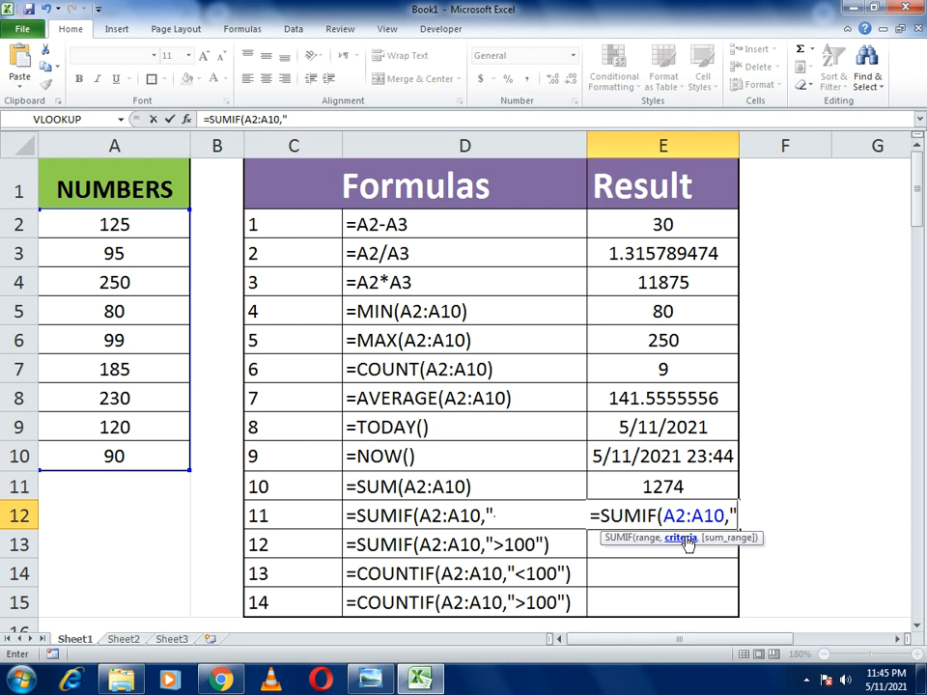
{"action": "type", "text": ">"}
{"action": "key", "text": "BackSpace"}
{"action": "type", "text": "<100"}
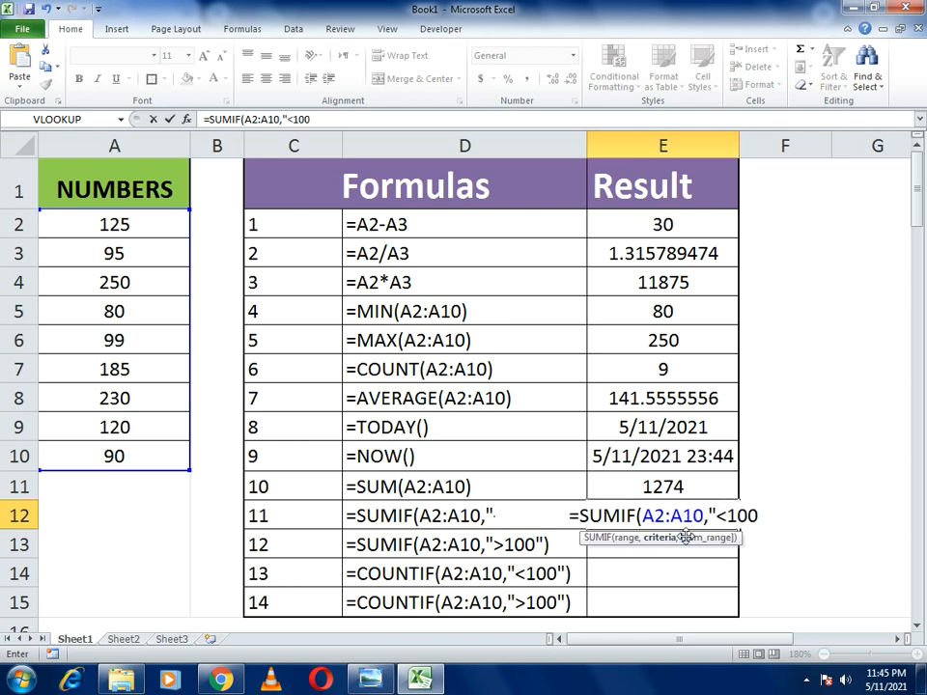
{"action": "type", "text": "\")"}
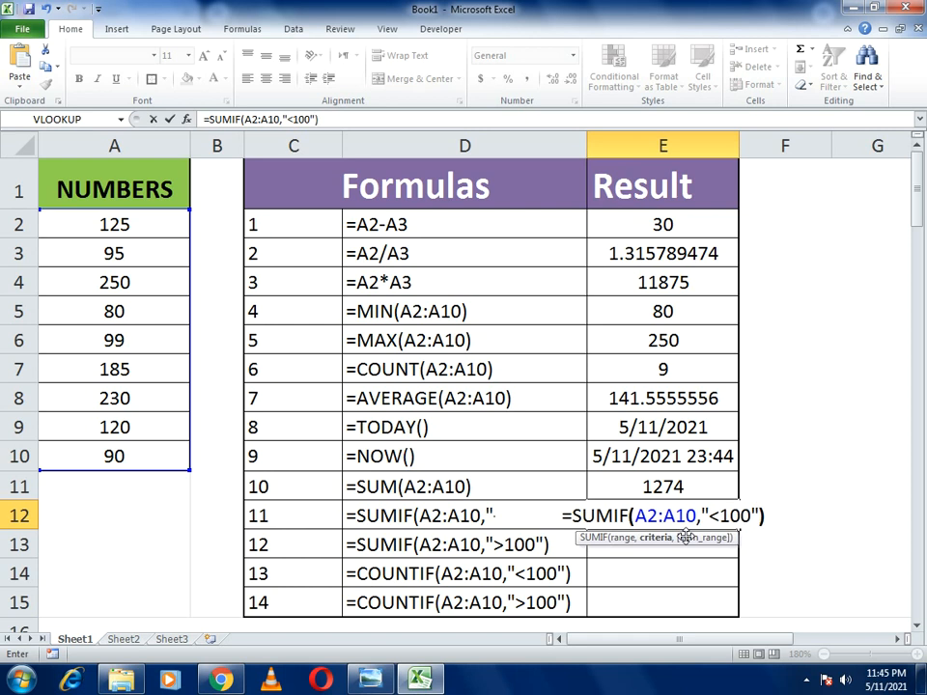
{"action": "key", "text": "Return"}
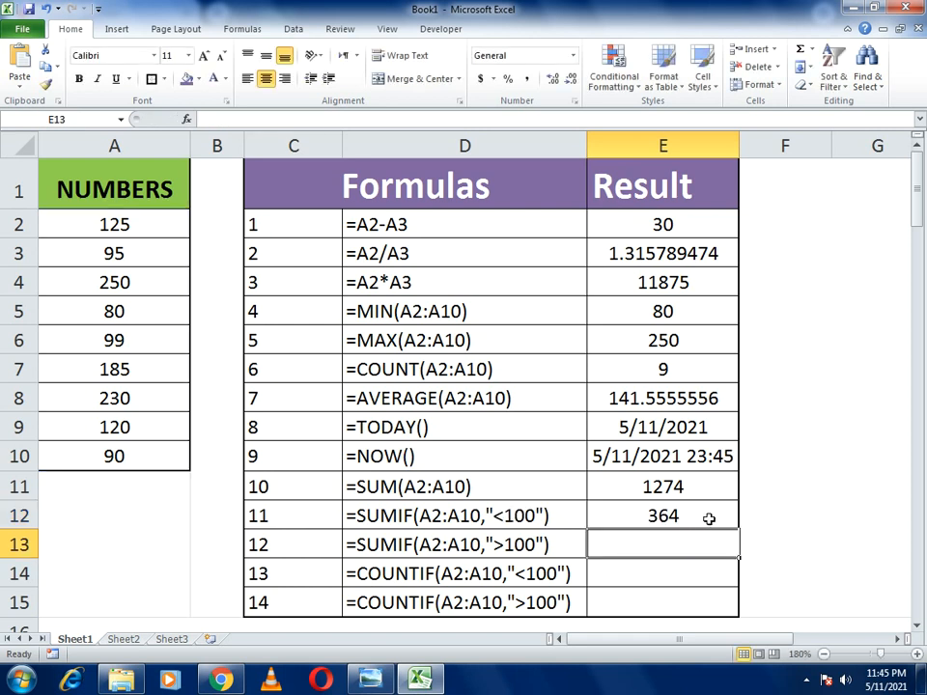
{"action": "left_click", "coordinate": [709, 518]}
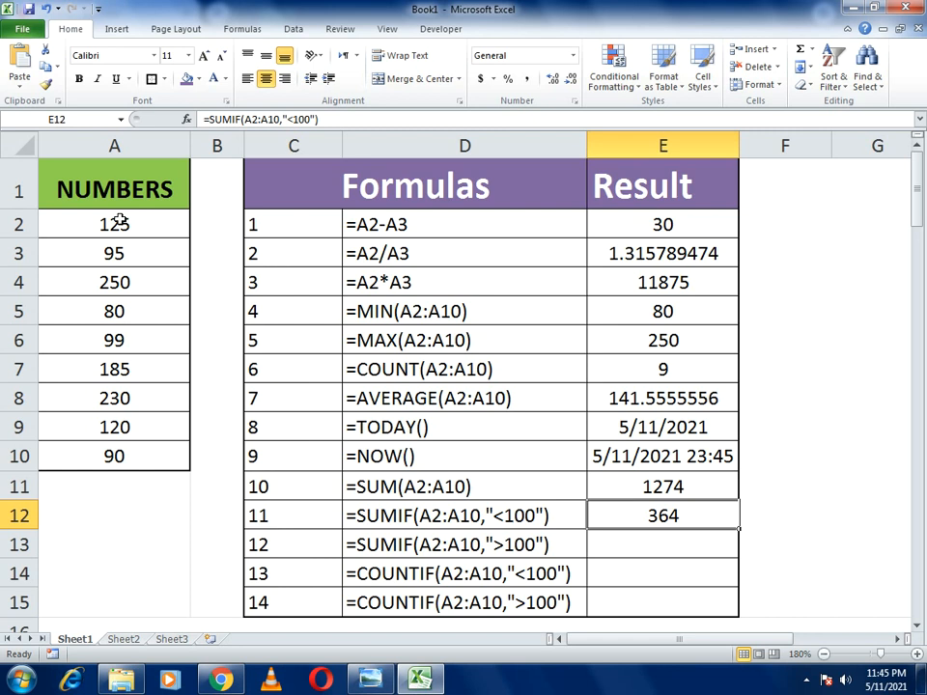
- Enter =SUMIF(A2:A10,">100") in E13 so it returns 910
{"action": "left_click", "coordinate": [622, 547]}
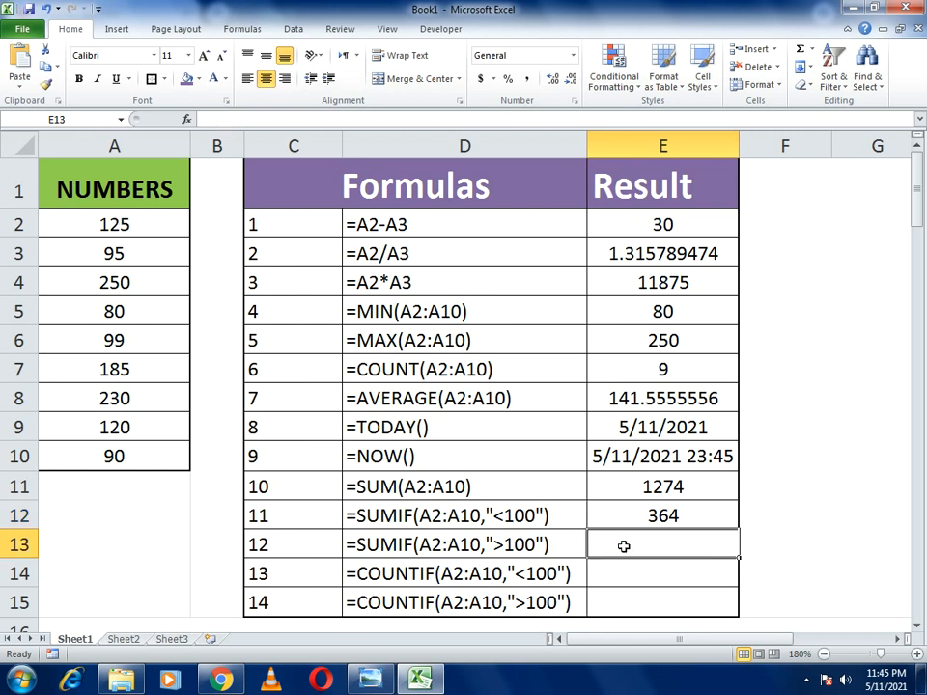
{"action": "type", "text": "=SUMIF"}
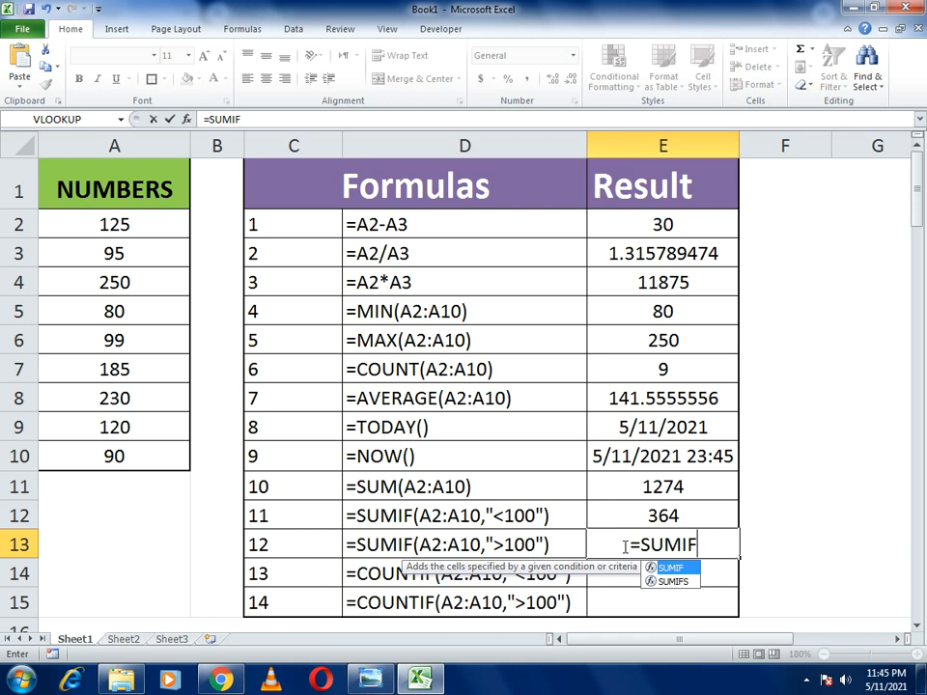
{"action": "type", "text": "("}
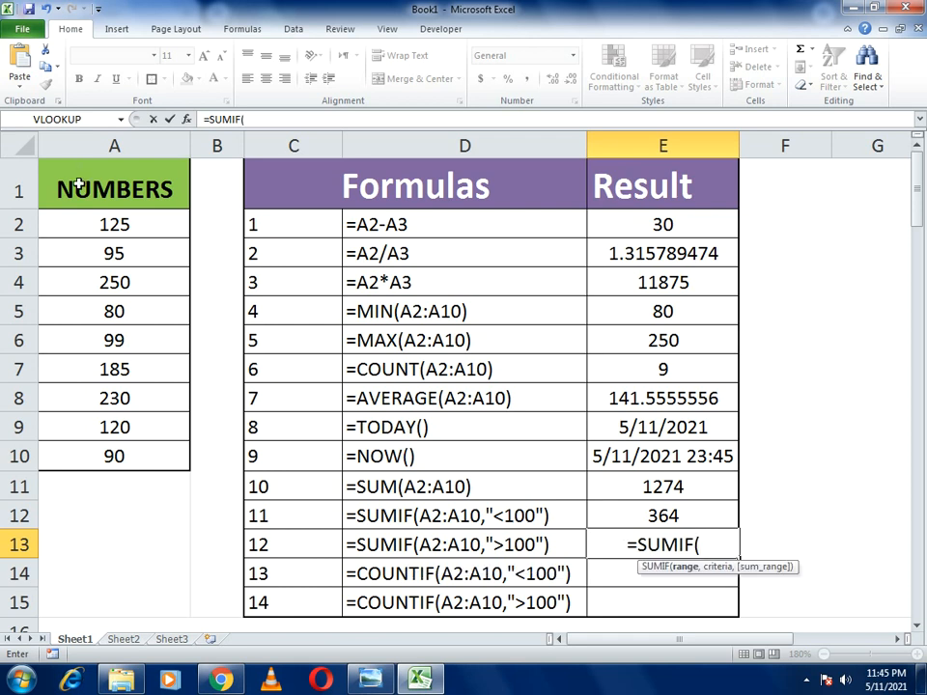
{"action": "left_click_drag", "start_coordinate": [80, 224], "coordinate": [118, 455]}
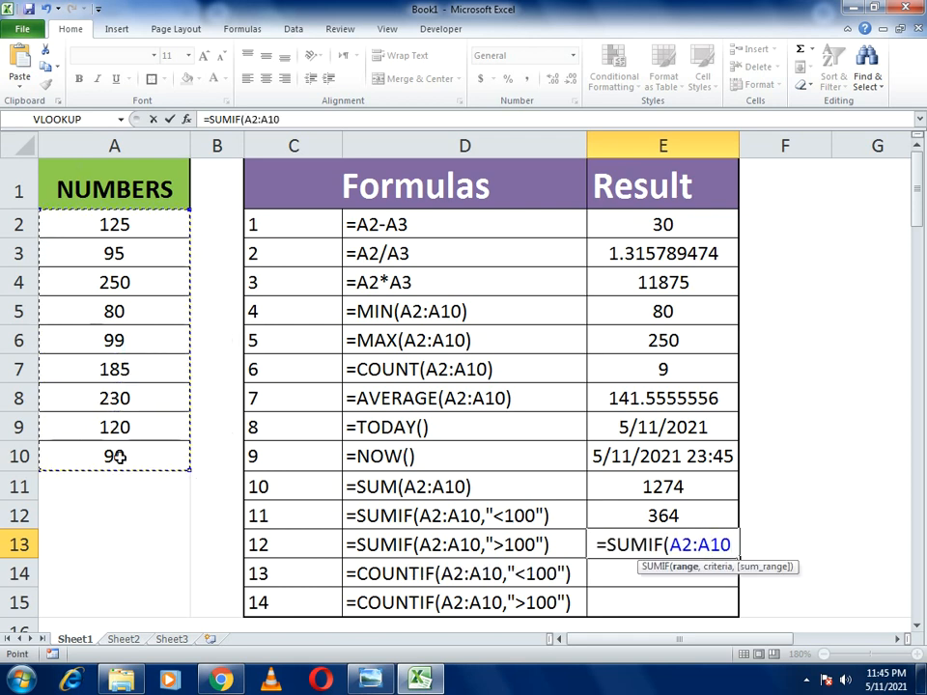
{"action": "type", "text": ",\""}
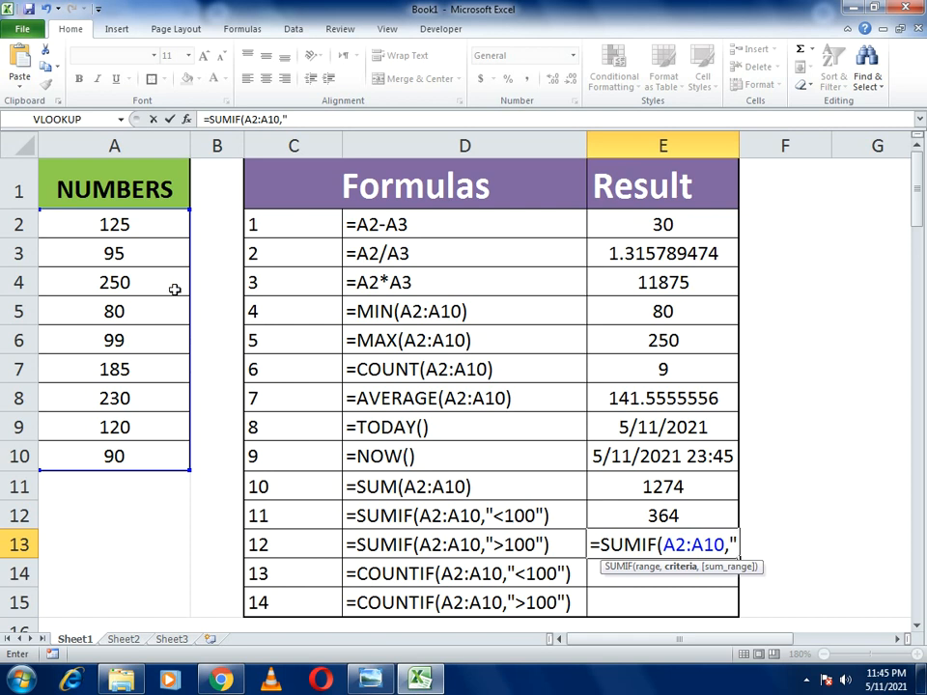
{"action": "type", "text": ">"}
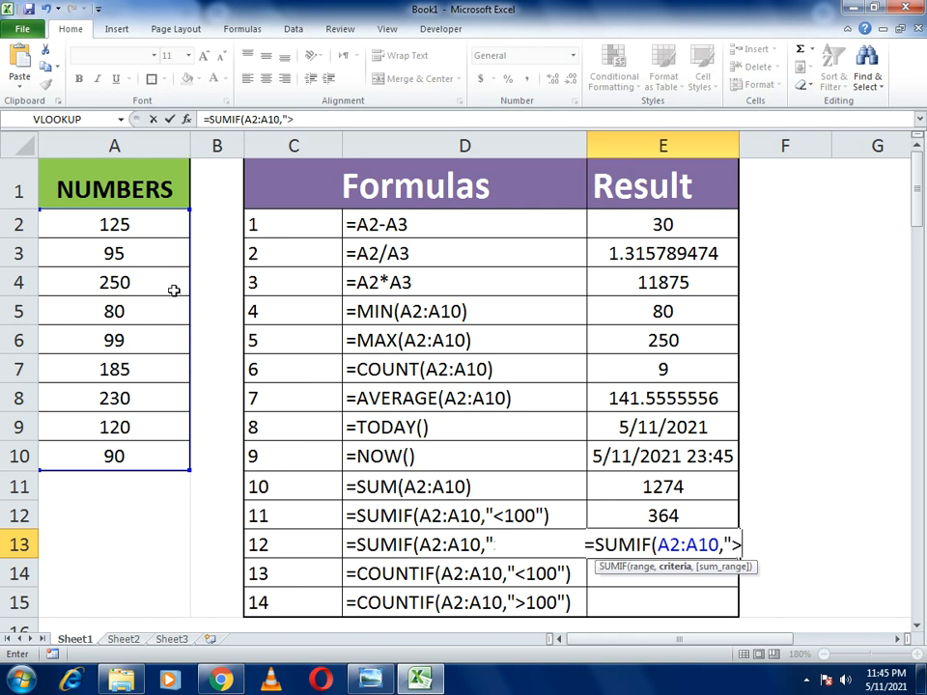
{"action": "type", "text": "10"}
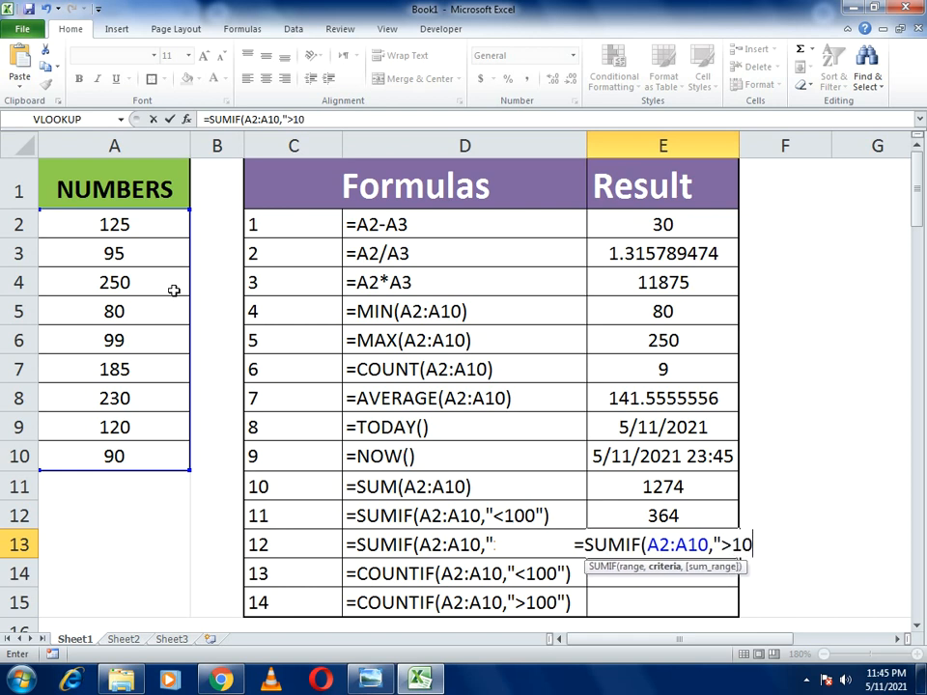
{"action": "type", "text": "0\")"}
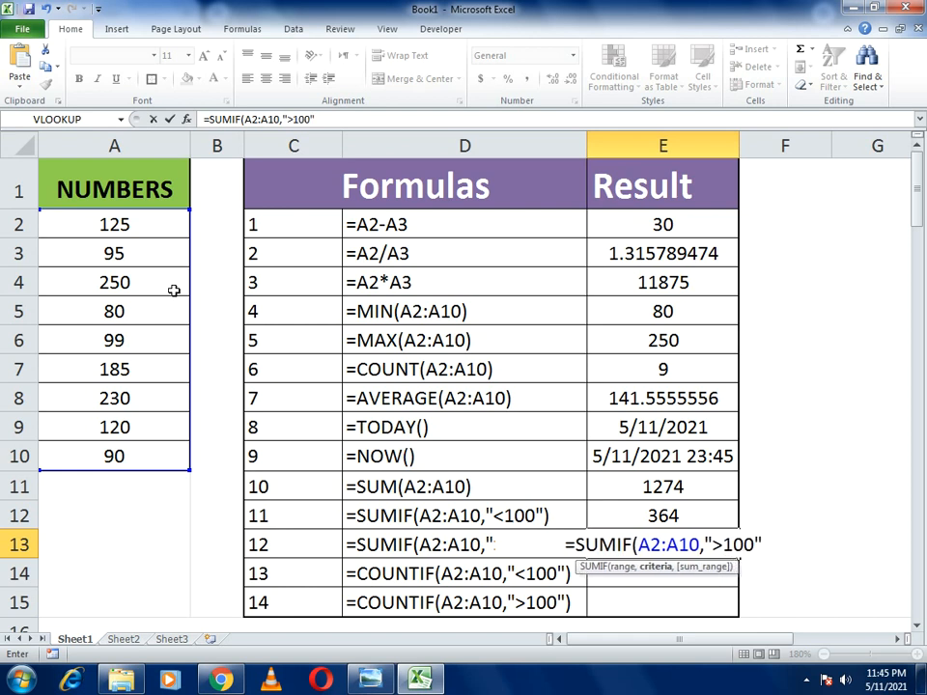
{"action": "key", "text": "Return"}
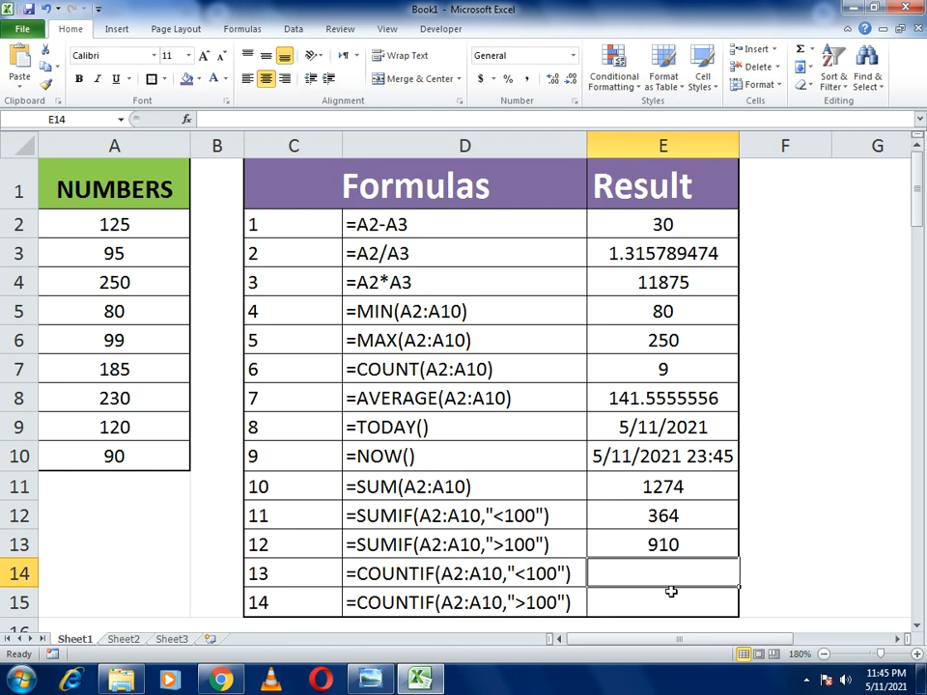
- Enter =COUNTIF(A2:A10,"<100") in E14 so it returns 4
{"action": "type", "text": "="}
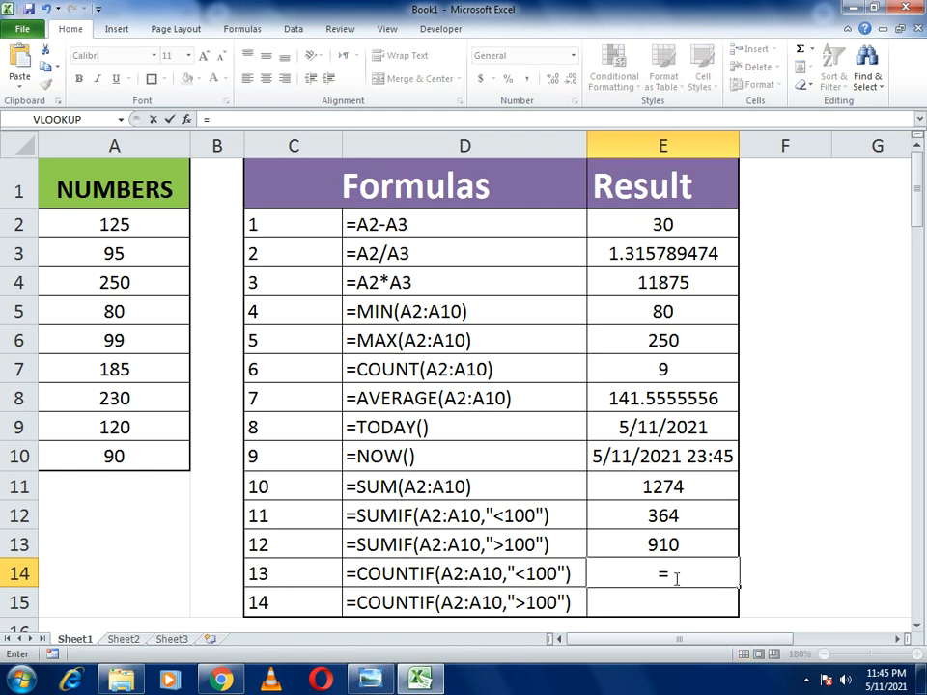
{"action": "type", "text": "COUNT"}
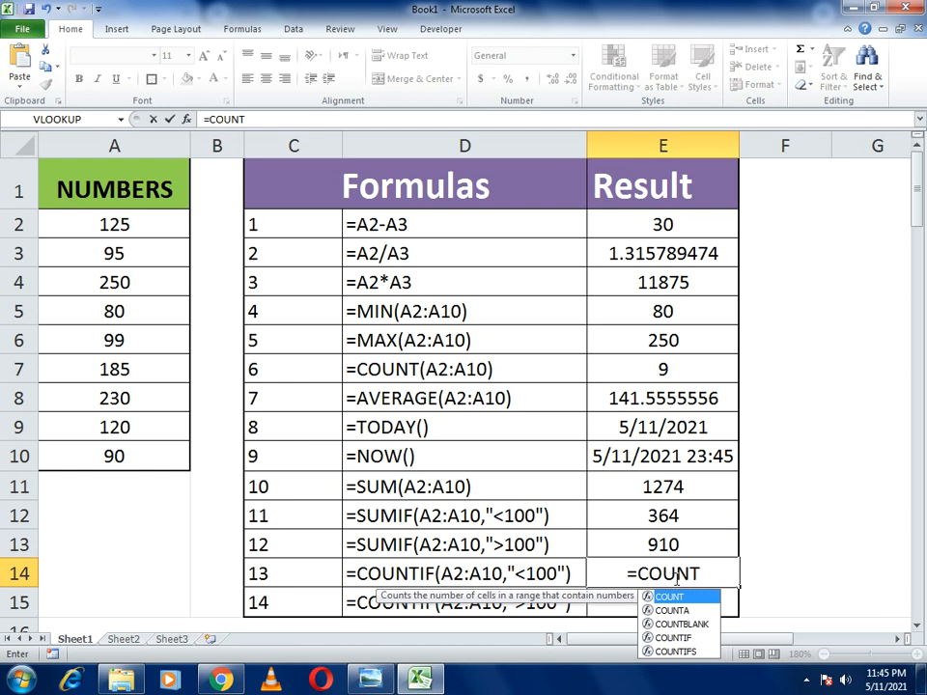
{"action": "type", "text": "IF("}
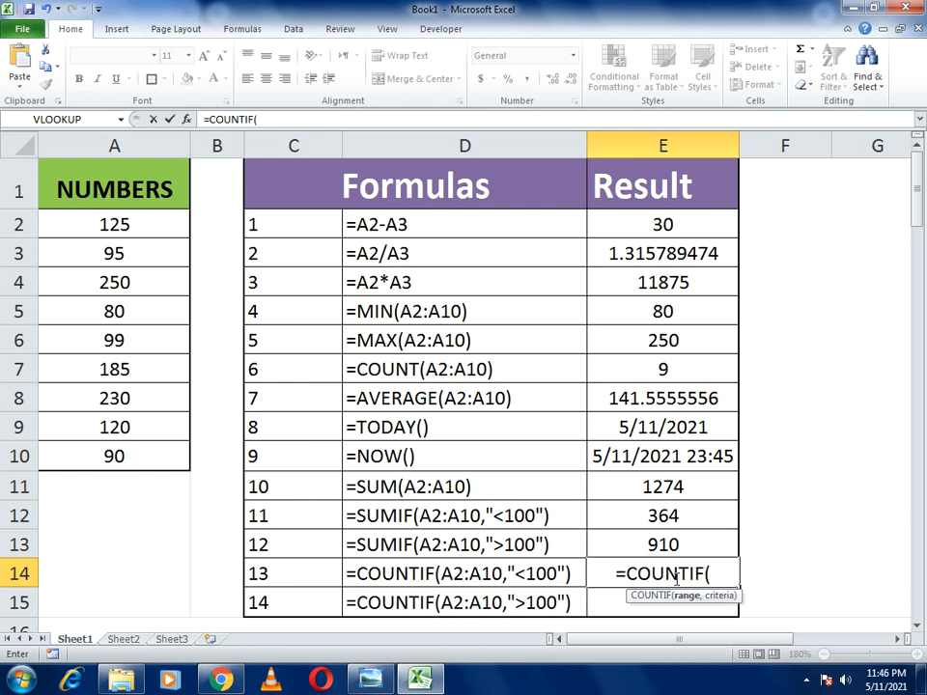
{"action": "left_click_drag", "start_coordinate": [132, 218], "coordinate": [132, 445]}
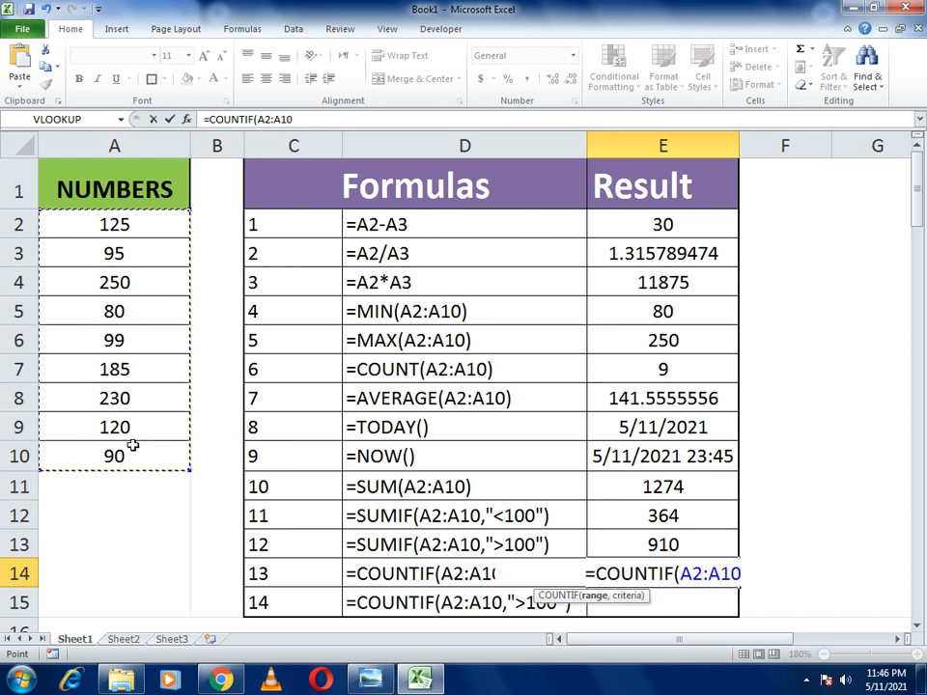
{"action": "type", "text": ",\""}
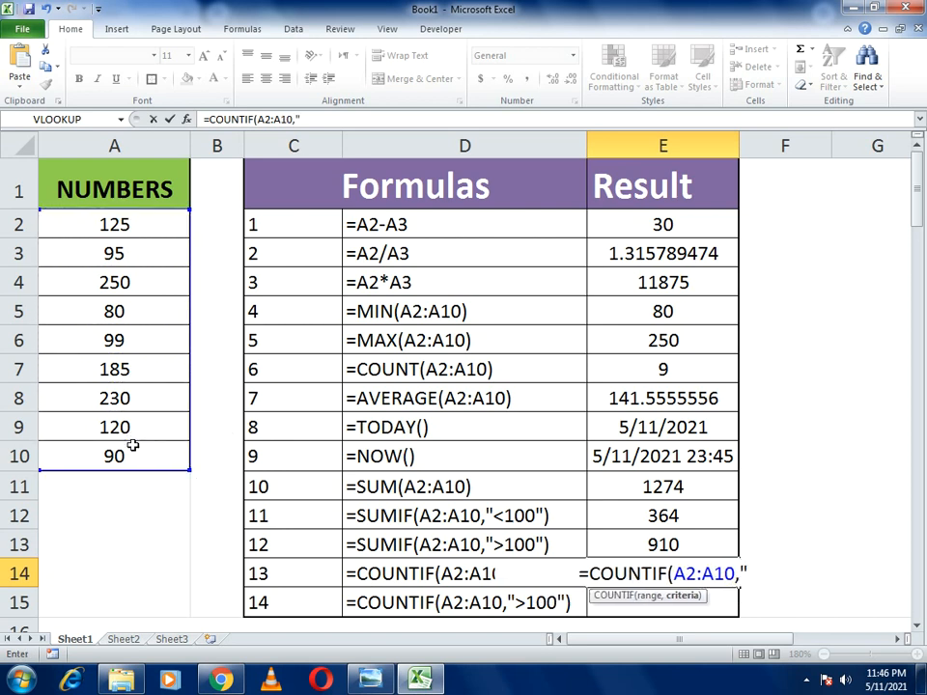
{"action": "type", "text": "<"}
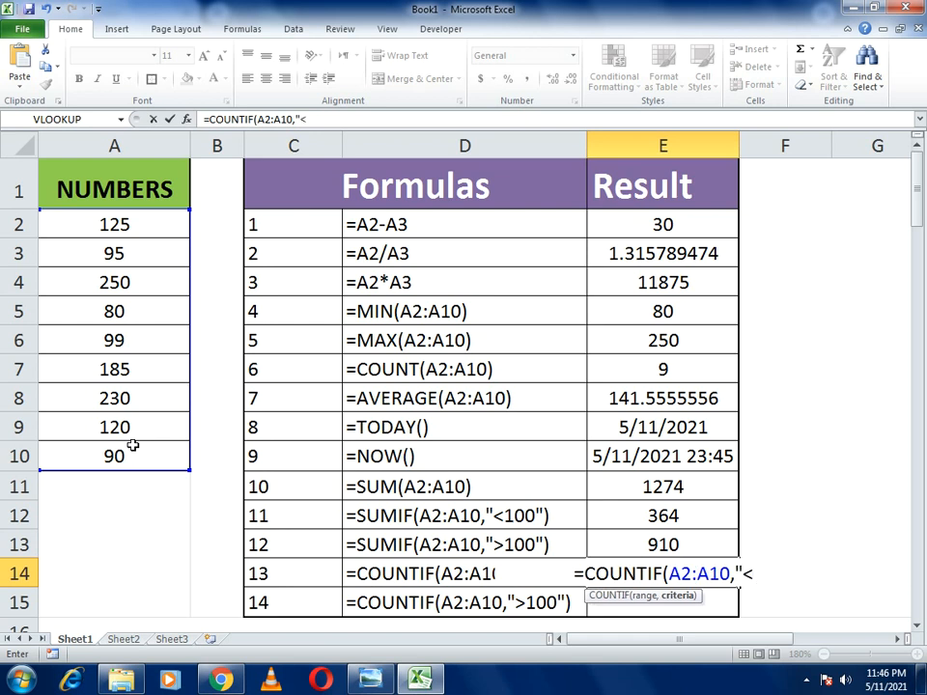
{"action": "type", "text": "100\""}
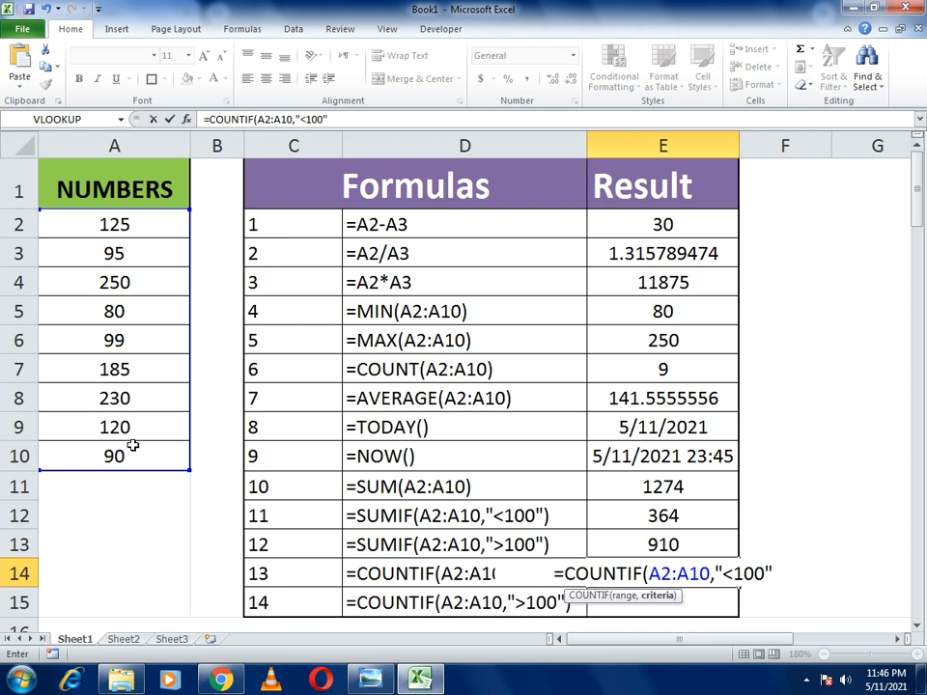
{"action": "type", "text": ")"}
{"action": "key", "text": "Return"}
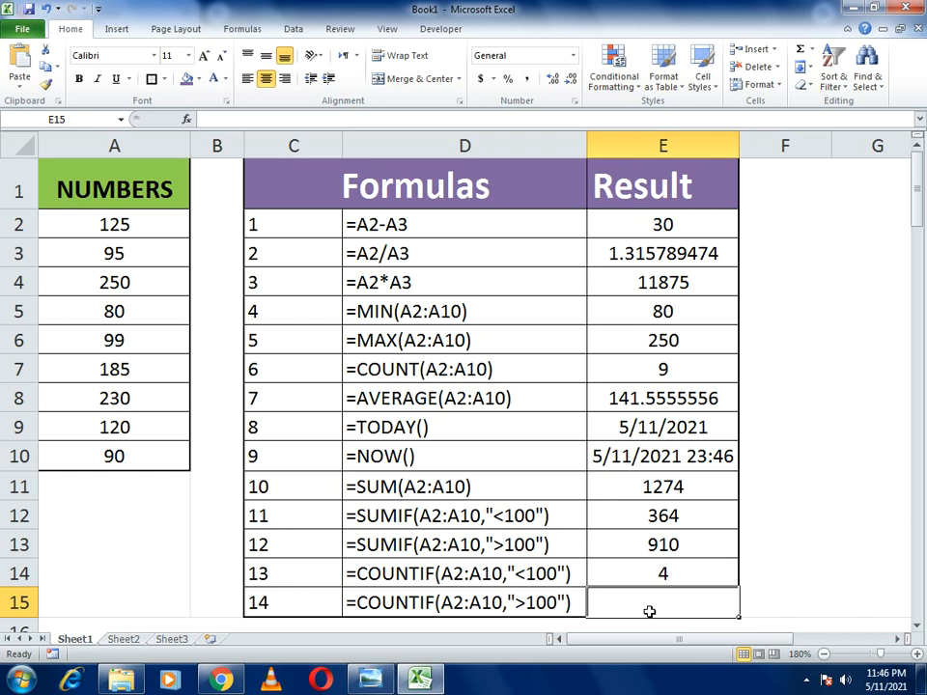
- Enter =COUNTIF(A2:A10,">100") in E15 to count values above 100, returning 5
{"action": "type", "text": "=COUNTI"}
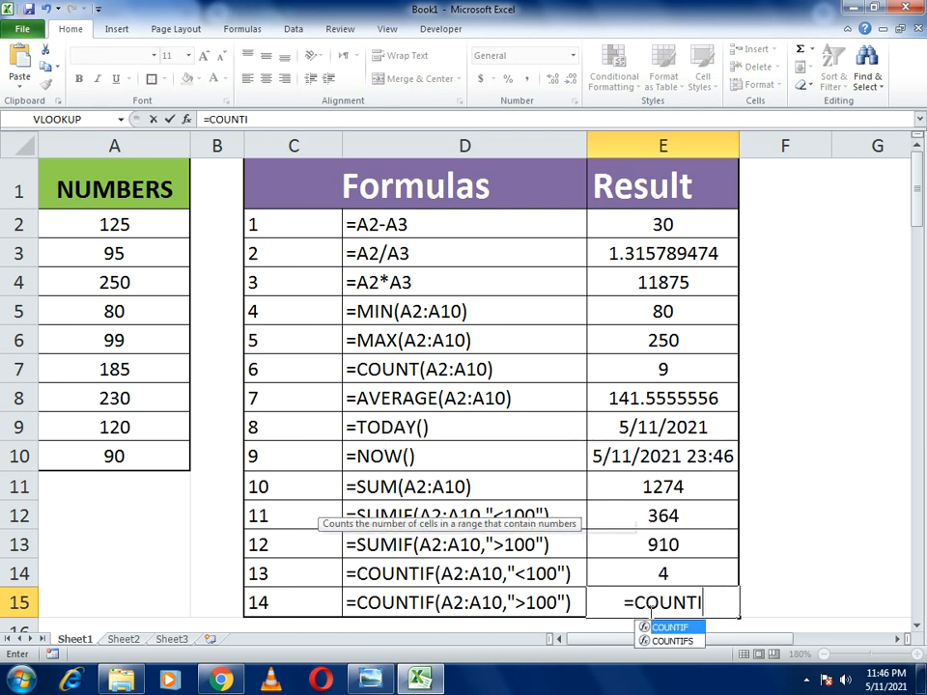
{"action": "type", "text": "F("}
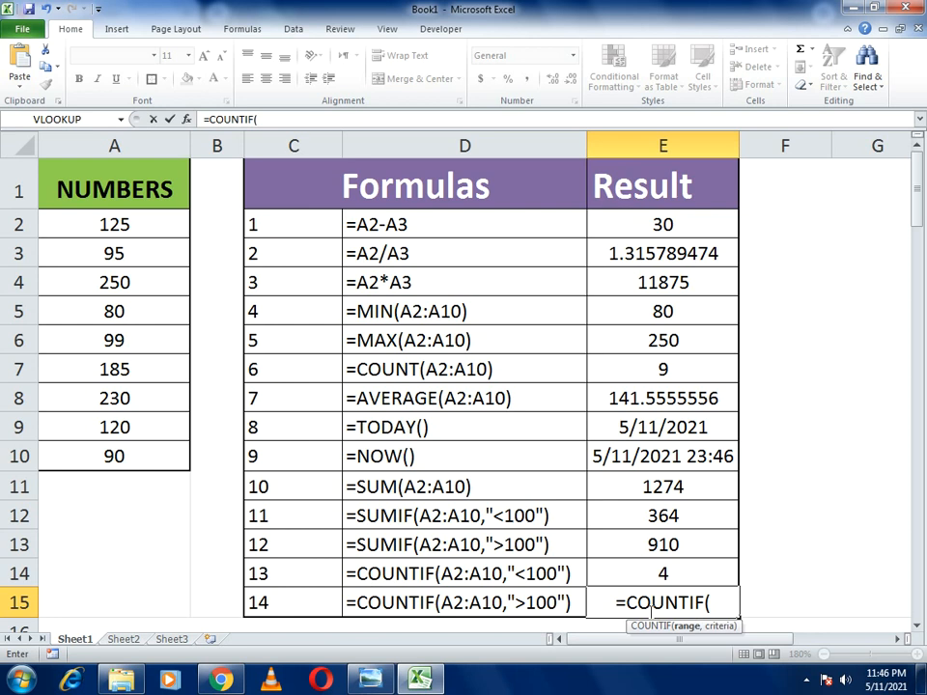
{"action": "left_click_drag", "start_coordinate": [124, 221], "coordinate": [134, 462]}
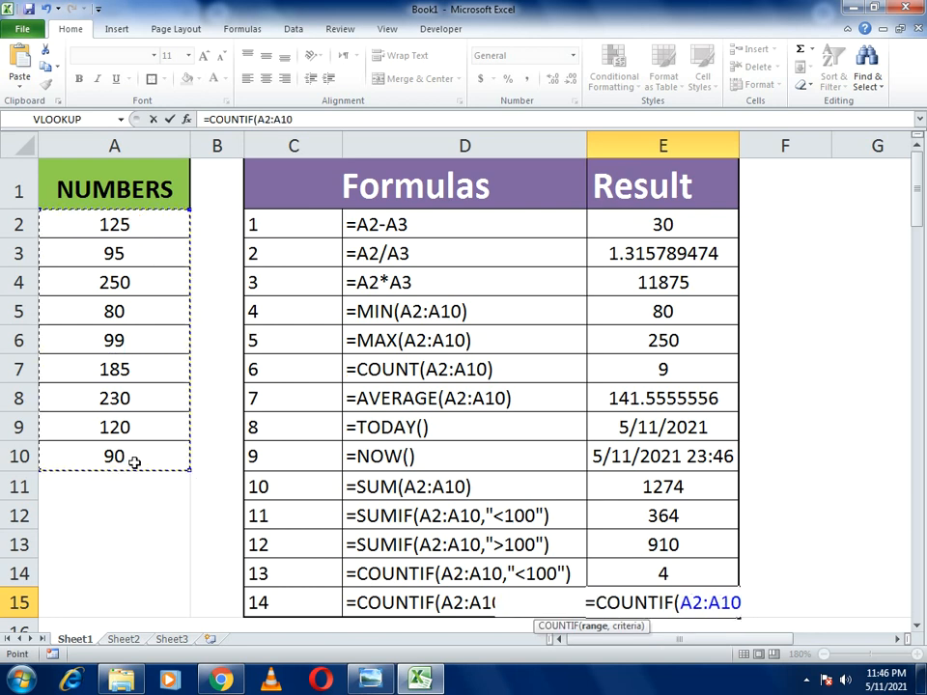
{"action": "type", "text": ",\""}
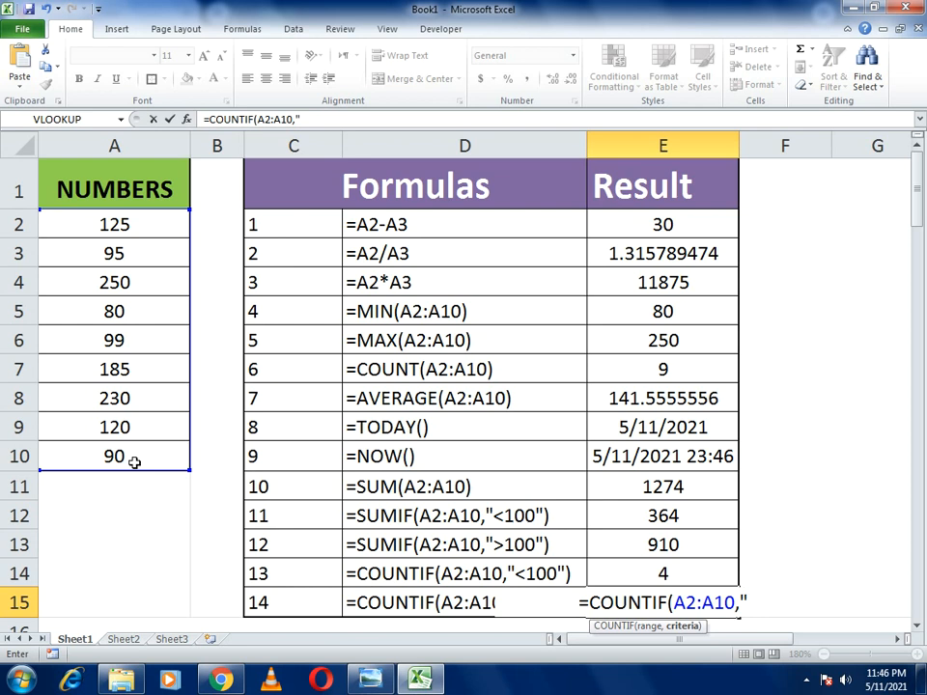
{"action": "type", "text": "<"}
{"action": "key", "text": "BackSpace"}
{"action": "type", "text": ">100"}
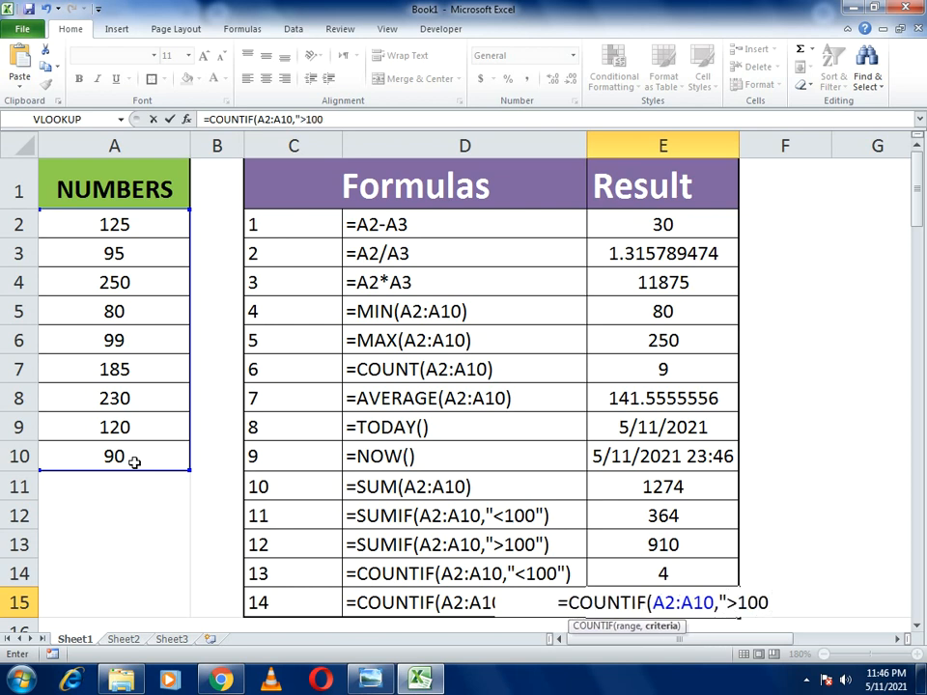
{"action": "type", "text": "\")"}
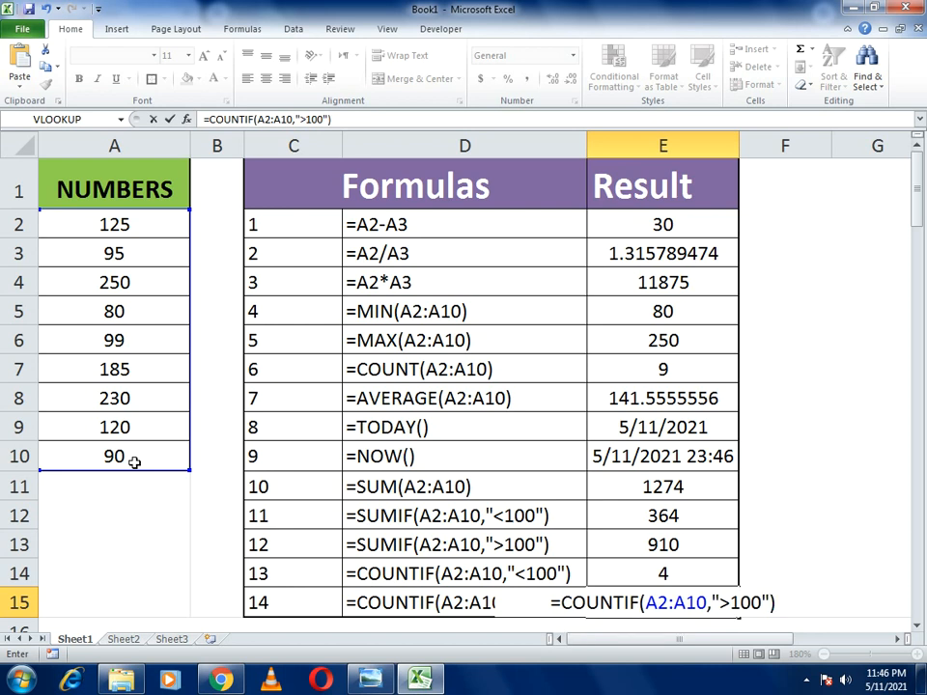
{"action": "key", "text": "Return"}
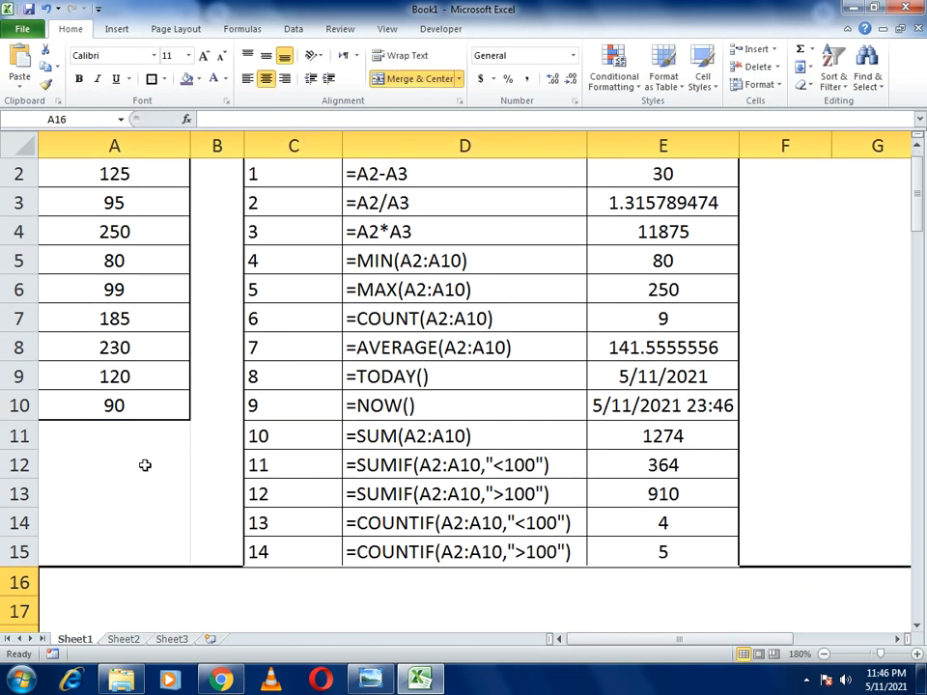
{"action": "left_click", "coordinate": [603, 559]}
{"action": "type", "text": "4"}
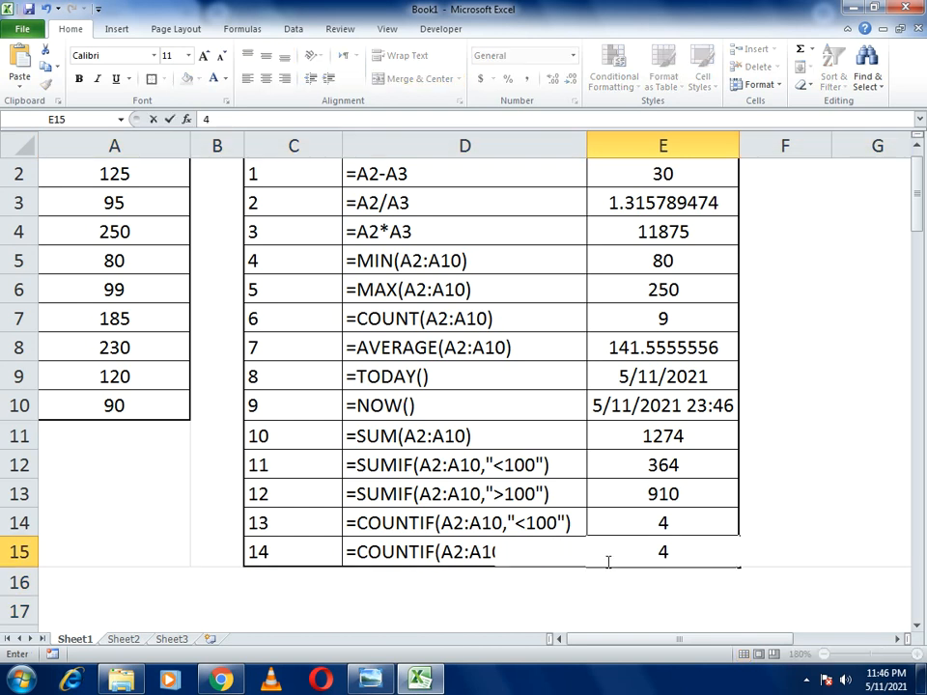
{"action": "key", "text": "Escape"}
{"action": "key", "text": "Up"}
{"action": "key", "text": "Up"}
{"action": "key", "text": "Up"}
{"action": "key", "text": "Up"}
{"action": "key", "text": "Up"}
{"action": "key", "text": "Up"}
{"action": "key", "text": "Up"}
{"action": "key", "text": "Up"}
{"action": "key", "text": "Up"}
{"action": "key", "text": "Up"}
{"action": "key", "text": "Up"}
{"action": "key", "text": "Up"}
{"action": "key", "text": "Up"}
{"action": "key", "text": "Up"}
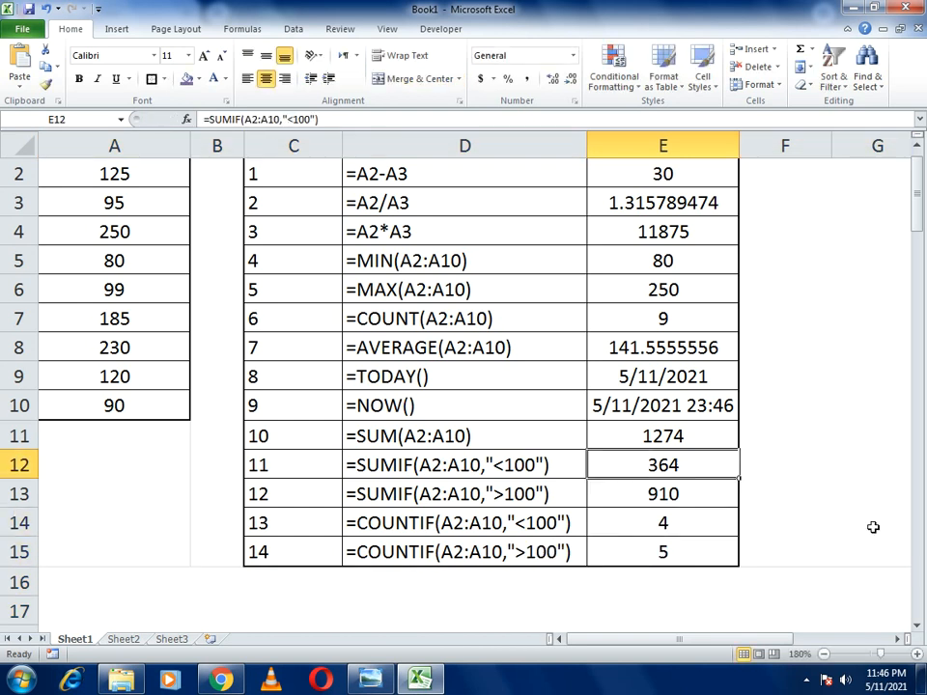